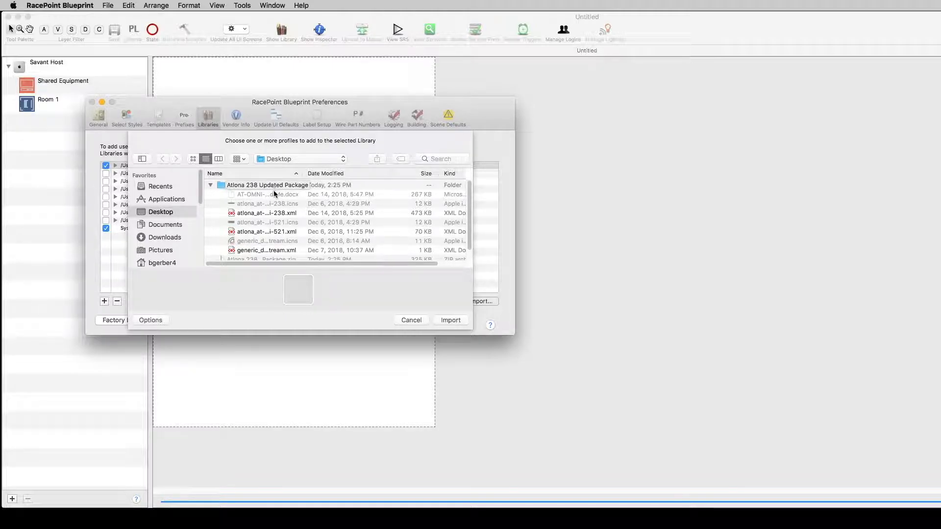
Step: Import the atlona_at-...i-238.xml and generic_d...tream.xml profiles into the selected library, then close Preferences
{"action": "left_click", "coordinate": [268, 214]}
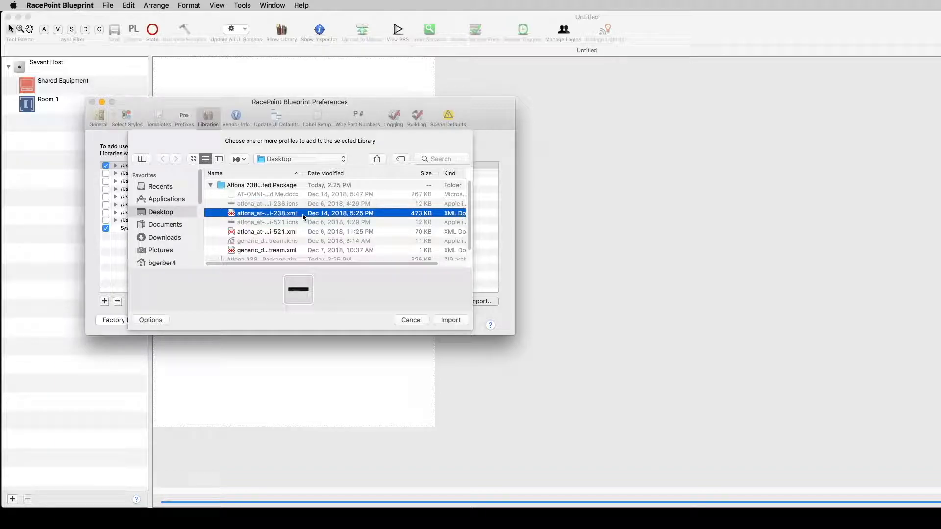
{"action": "left_click", "coordinate": [451, 321]}
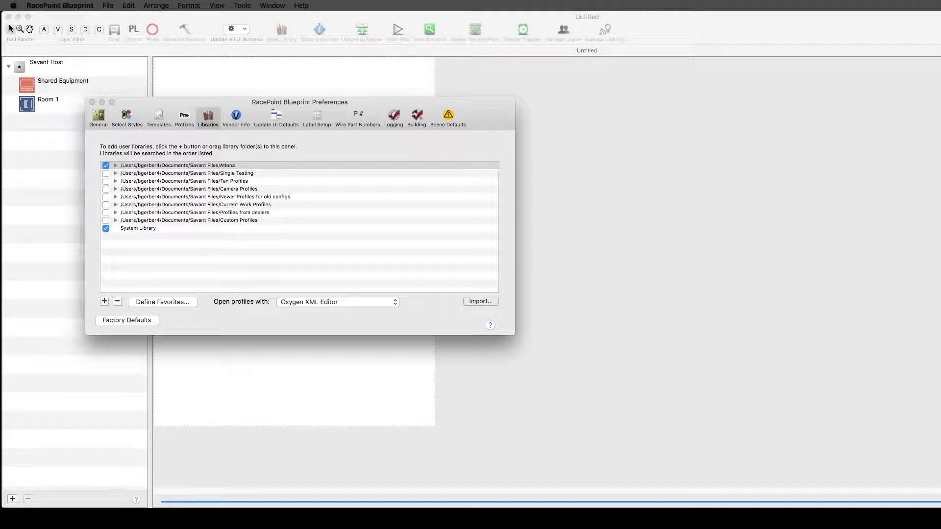
{"action": "left_click", "coordinate": [486, 303]}
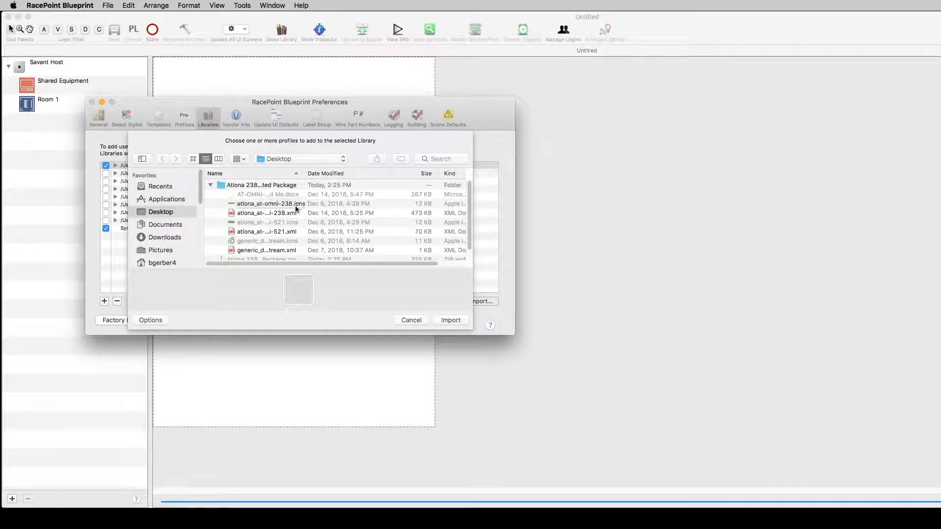
{"action": "scroll", "coordinate": [294, 218], "scroll_direction": "down", "scroll_amount": 2}
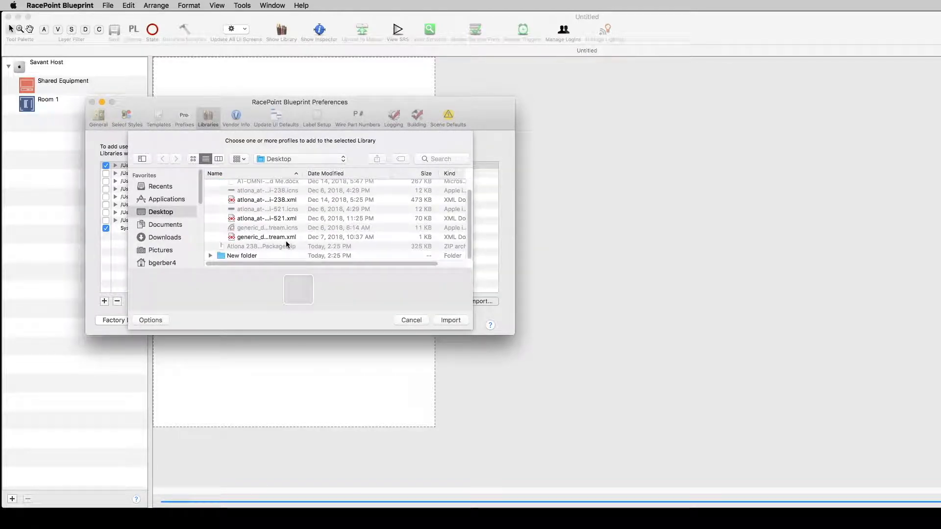
{"action": "left_click", "coordinate": [282, 236]}
{"action": "left_click", "coordinate": [448, 319]}
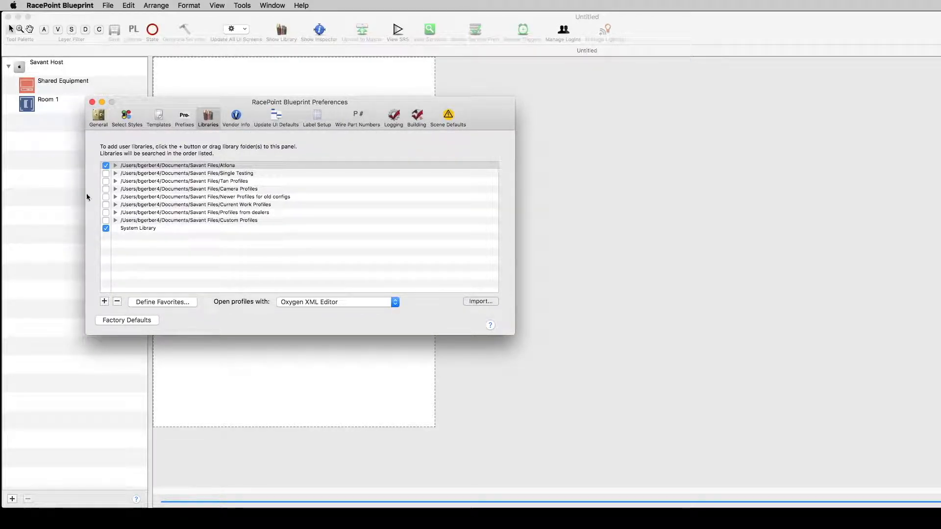
{"action": "left_click", "coordinate": [93, 103]}
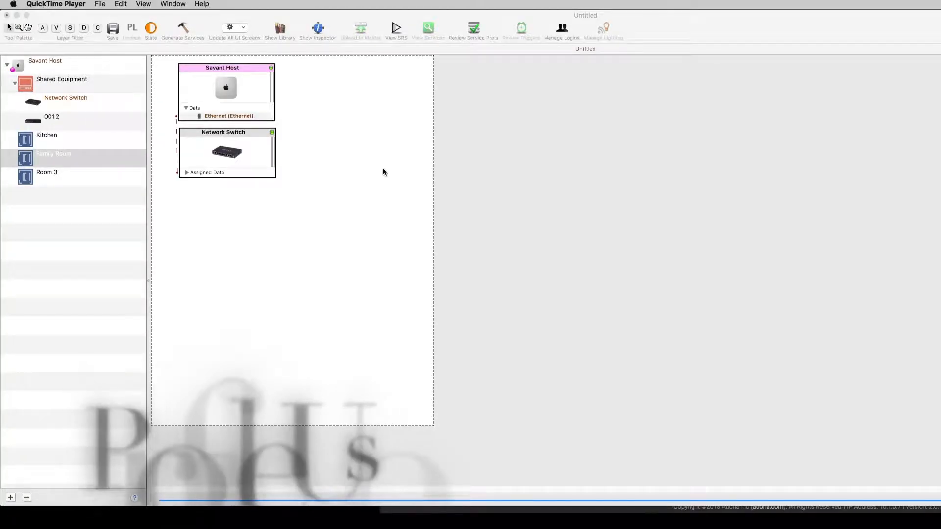
Step: Open the component library and filter it for 521
{"action": "left_click", "coordinate": [280, 31]}
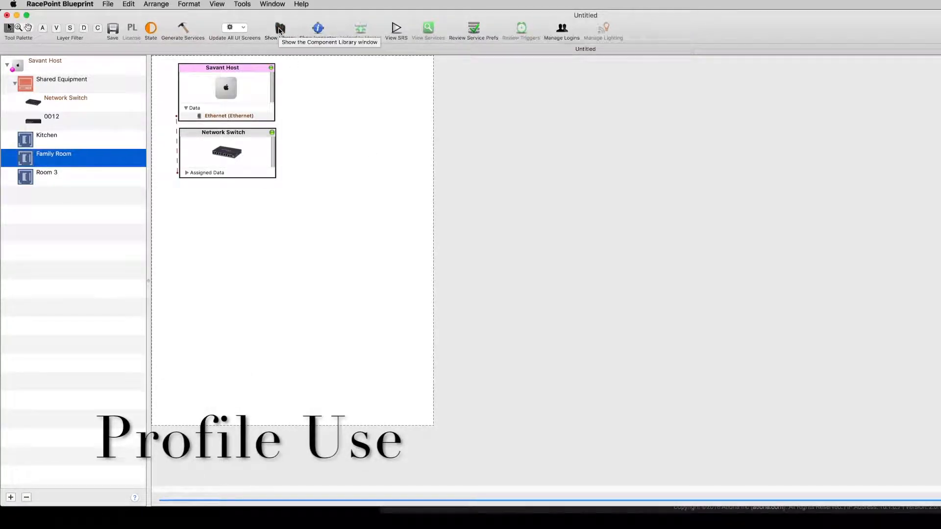
{"action": "left_click", "coordinate": [280, 32]}
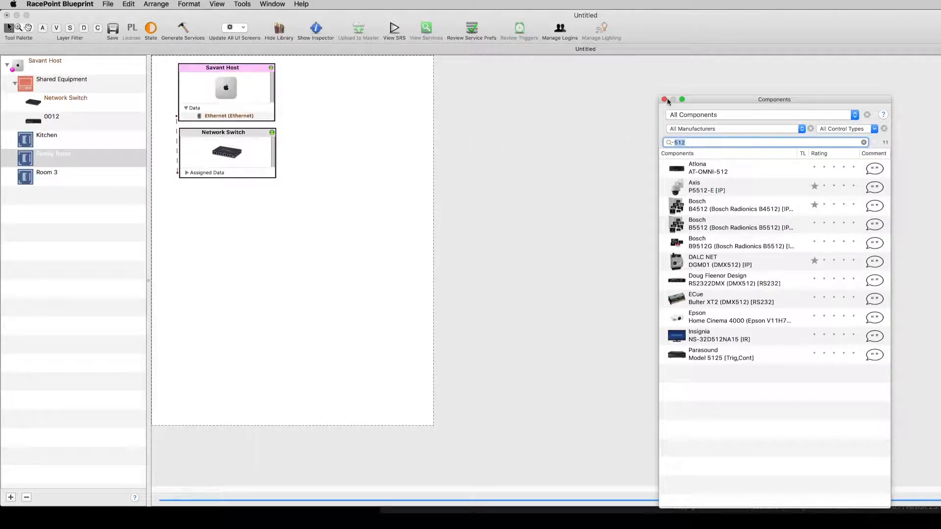
{"action": "left_click_drag", "start_coordinate": [718, 103], "coordinate": [445, 65]}
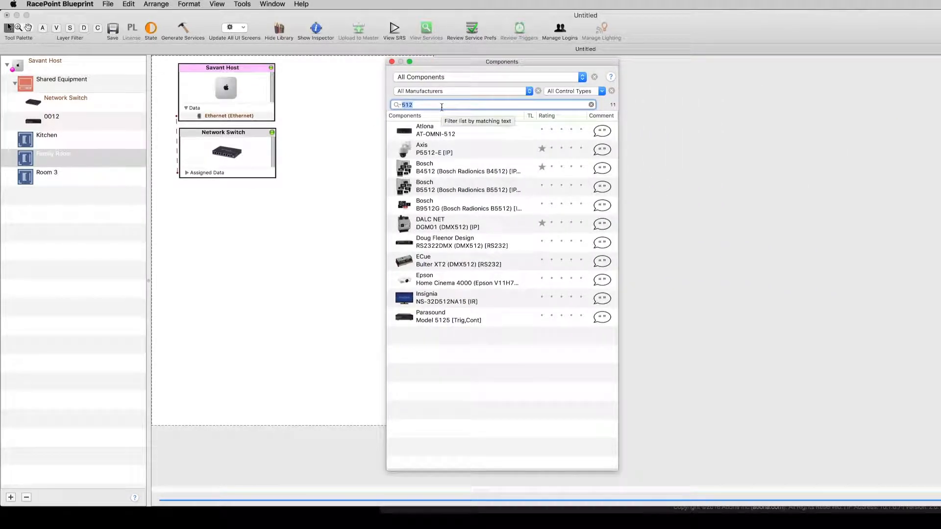
{"action": "type", "text": "5"}
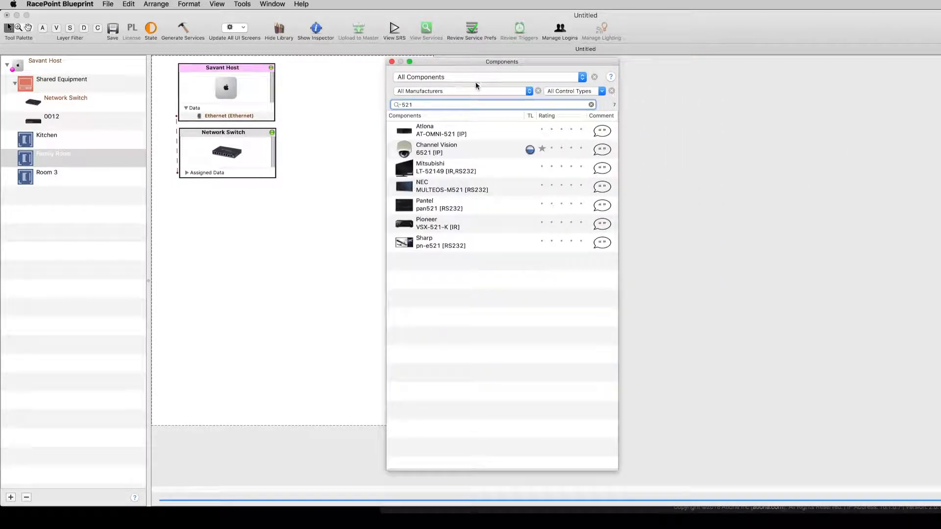
{"action": "left_click_drag", "start_coordinate": [462, 62], "coordinate": [615, 65]}
Step: Add the Atlona AT-OMNI-521 to Shared Equipment named Kitchen 521 and position its block on the canvas
{"action": "left_click_drag", "start_coordinate": [588, 134], "coordinate": [418, 206]}
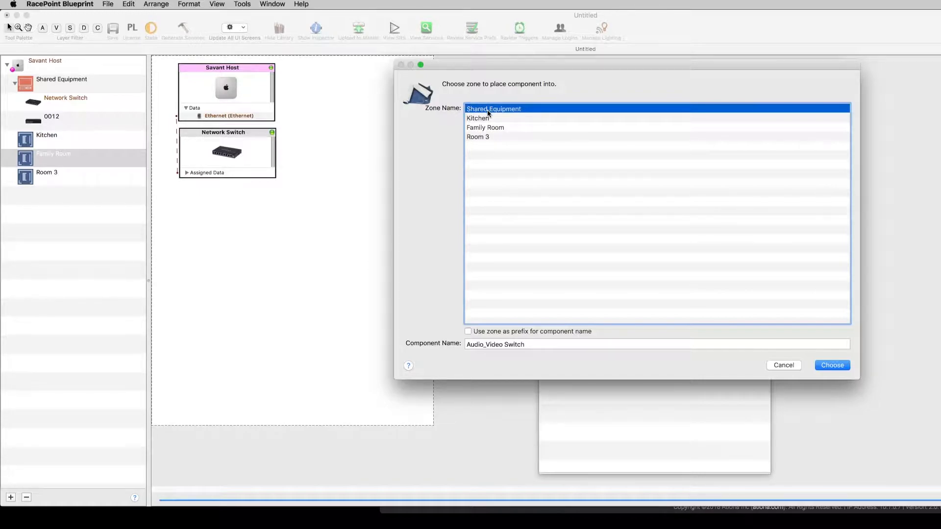
{"action": "left_click_drag", "start_coordinate": [536, 346], "coordinate": [424, 350]}
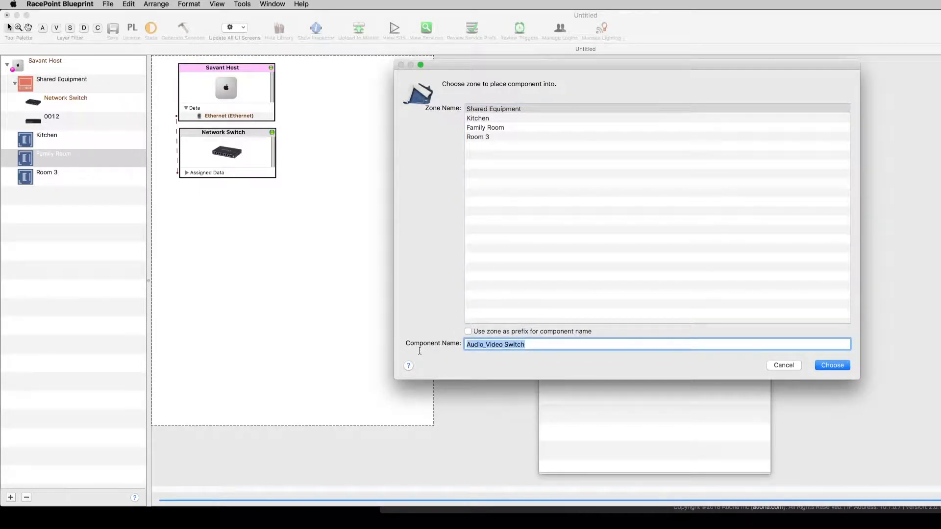
{"action": "type", "text": "Kitchen 521"}
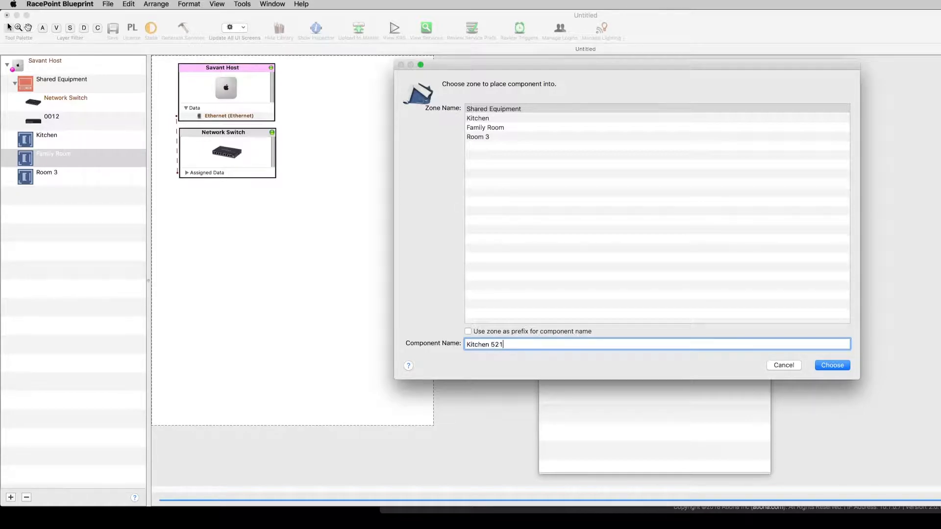
{"action": "key", "text": "Return"}
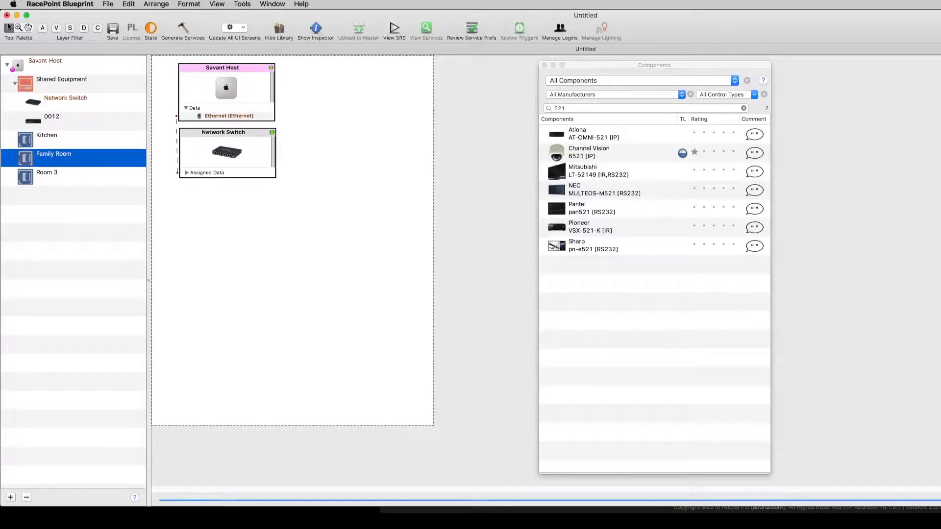
{"action": "left_click_drag", "start_coordinate": [493, 212], "coordinate": [475, 99]}
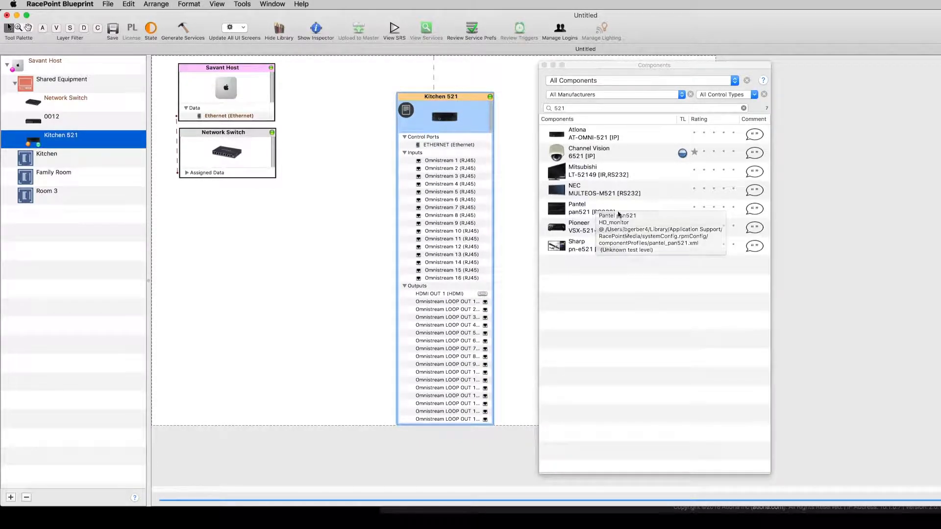
Step: Add a second AT-OMNI-521 to Shared Equipment named Famliyroom 521 and move its block beside Kitchen 521
{"action": "left_click_drag", "start_coordinate": [569, 133], "coordinate": [503, 196]}
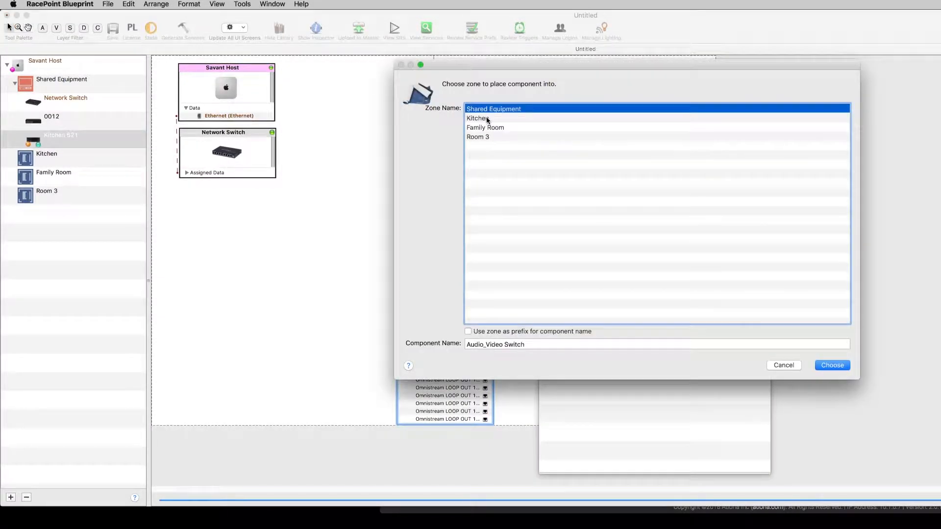
{"action": "triple_click", "coordinate": [515, 345]}
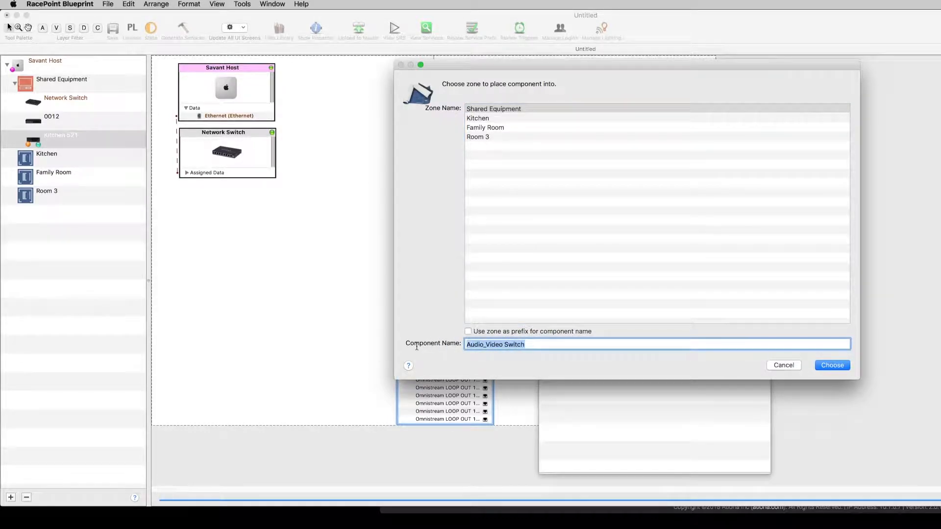
{"action": "type", "text": "Fi"}
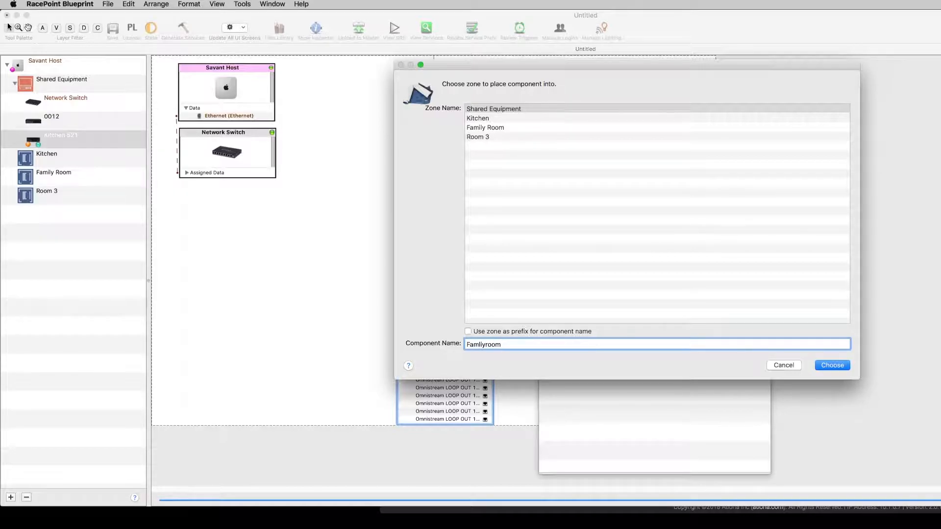
{"action": "type", "text": "mliyroom 521"}
{"action": "key", "text": "Return"}
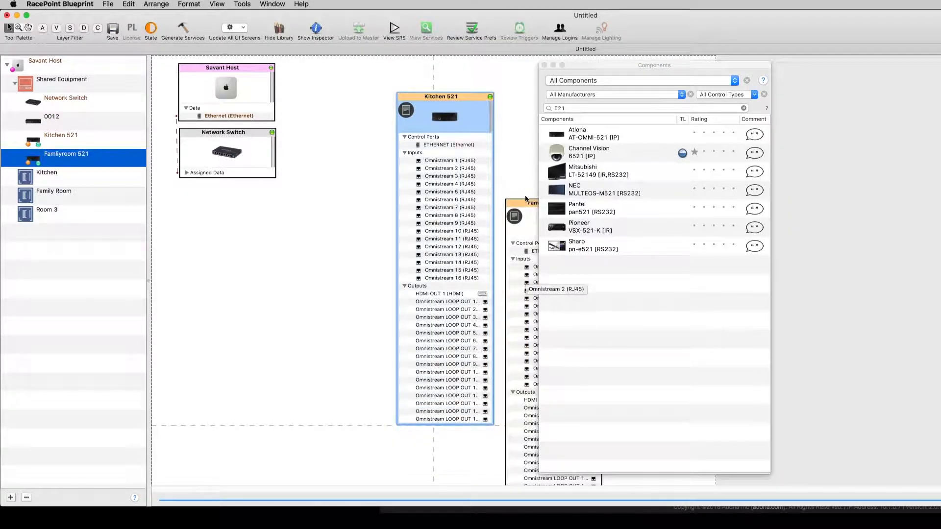
{"action": "left_click", "coordinate": [523, 206]}
{"action": "left_click_drag", "start_coordinate": [524, 206], "coordinate": [536, 275]}
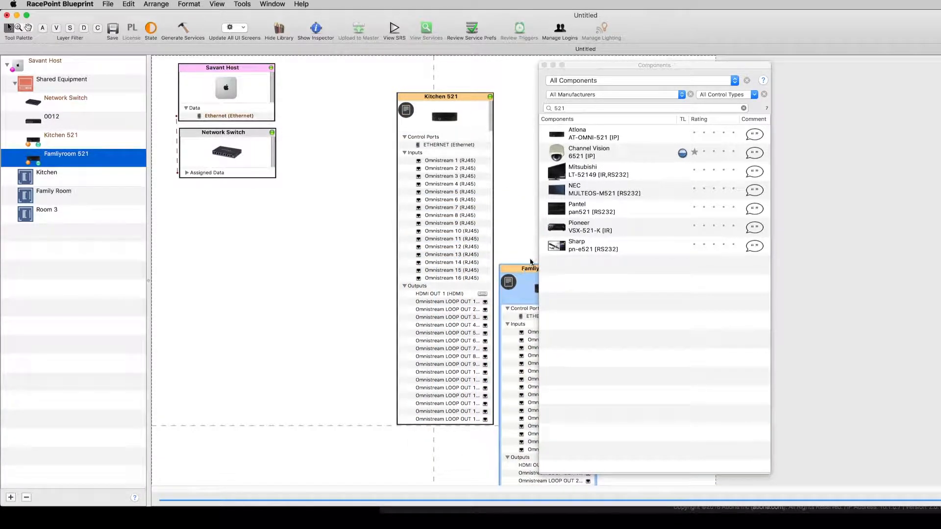
Step: Filter the library for 512, add the AT-OMNI-512 named Apple TV 512, place it and expand its inputs
{"action": "left_click", "coordinate": [581, 109]}
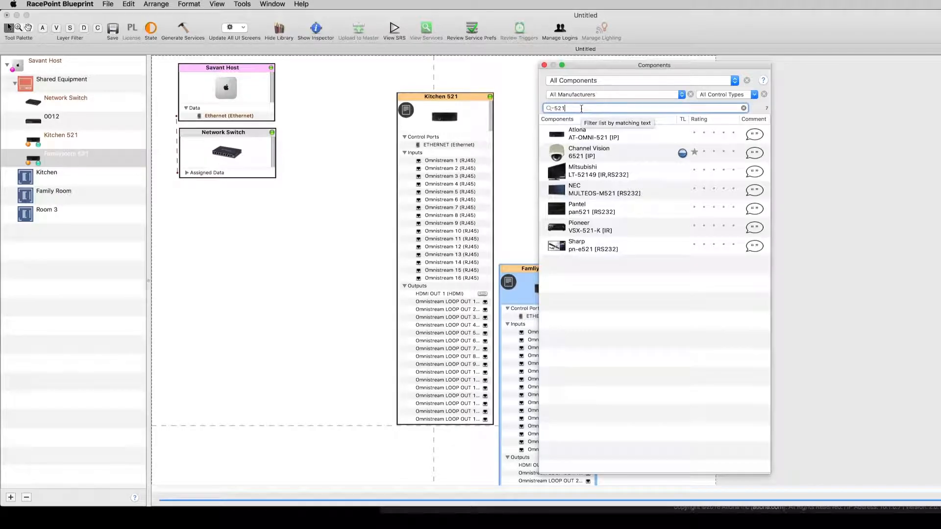
{"action": "key", "text": "BackSpace"}
{"action": "key", "text": "BackSpace"}
{"action": "type", "text": "12"}
{"action": "left_click_drag", "start_coordinate": [578, 134], "coordinate": [301, 227]}
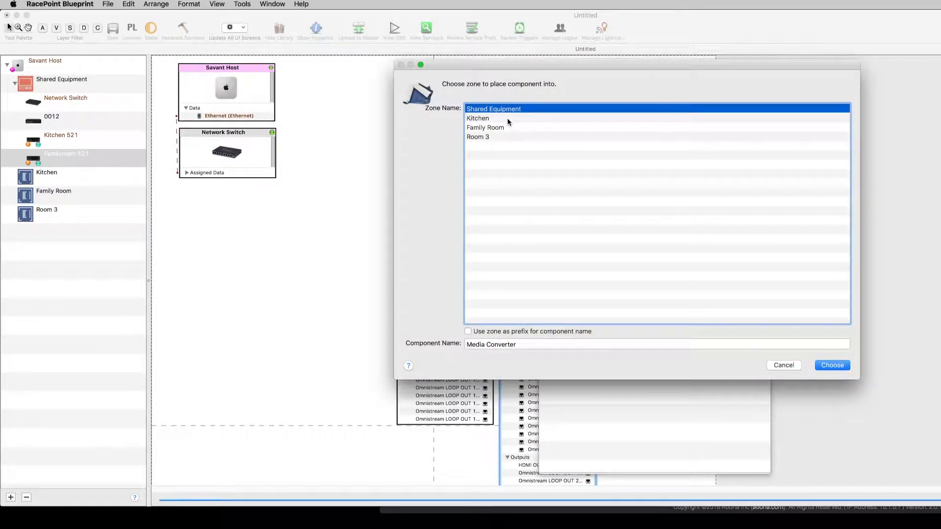
{"action": "left_click_drag", "start_coordinate": [518, 344], "coordinate": [426, 340]}
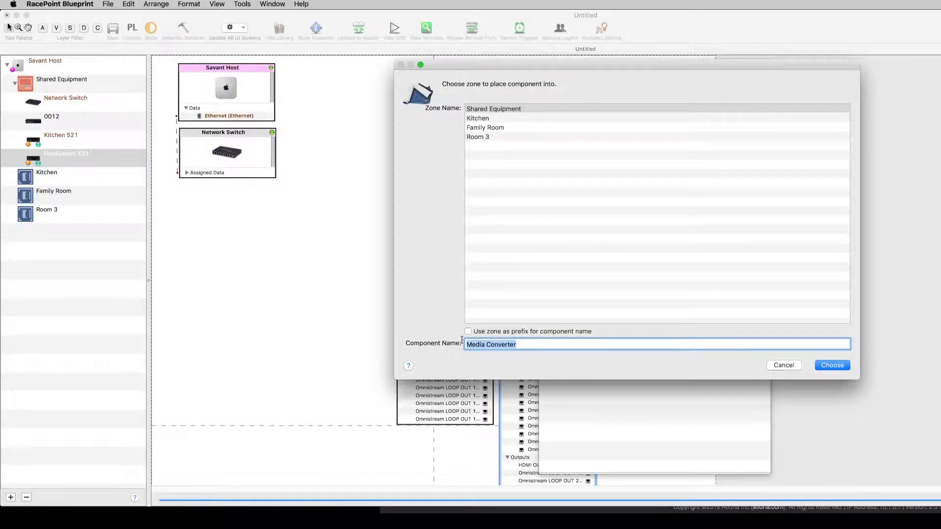
{"action": "type", "text": "Apple TV 512"}
{"action": "key", "text": "Return"}
{"action": "left_click_drag", "start_coordinate": [365, 232], "coordinate": [312, 218]}
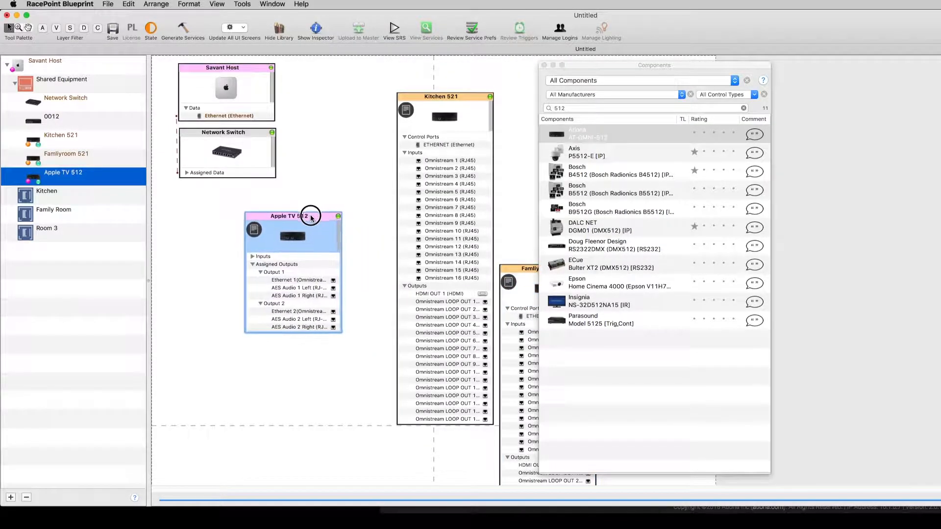
{"action": "left_click", "coordinate": [252, 256]}
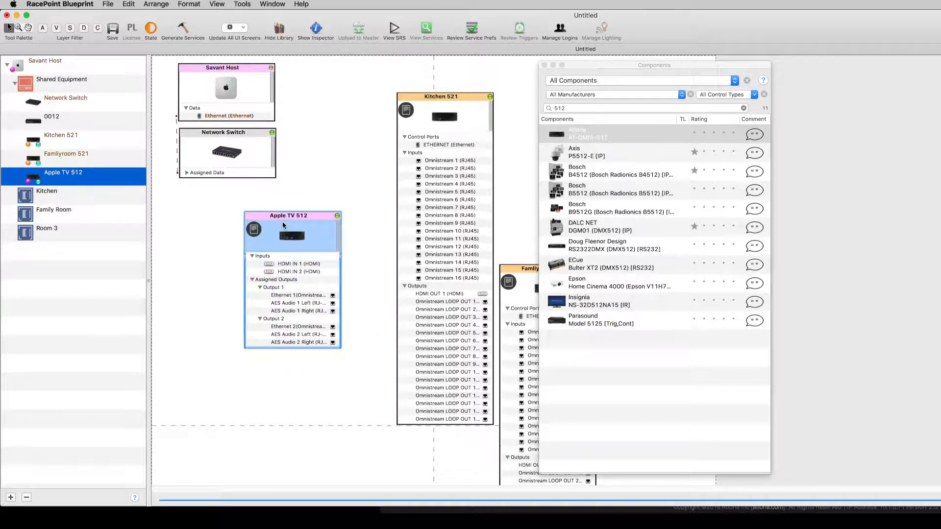
{"action": "left_click_drag", "start_coordinate": [302, 218], "coordinate": [325, 212]}
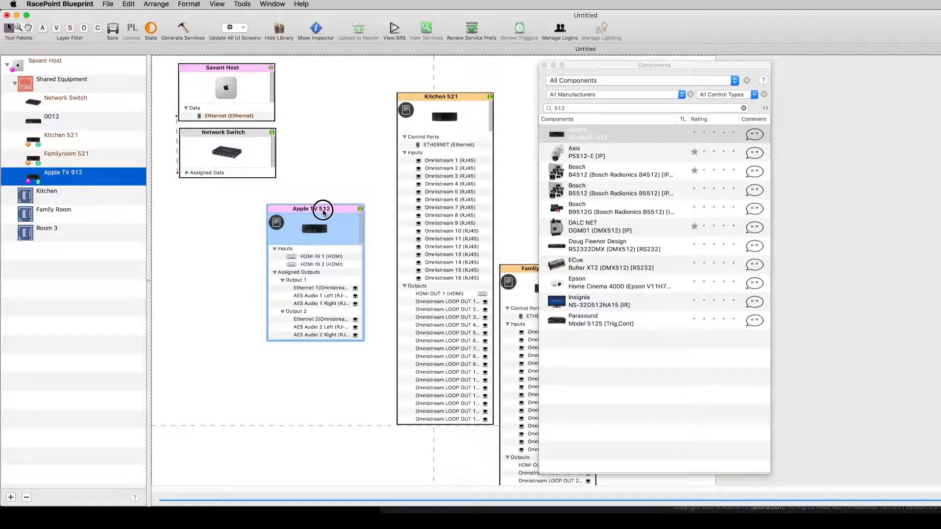
Step: Search for Apple TV and add the Apple TV (Fourth Generation) to Shared Equipment named Apple TV, placing it left
{"action": "left_click", "coordinate": [591, 108]}
{"action": "type", "text": "Apple"}
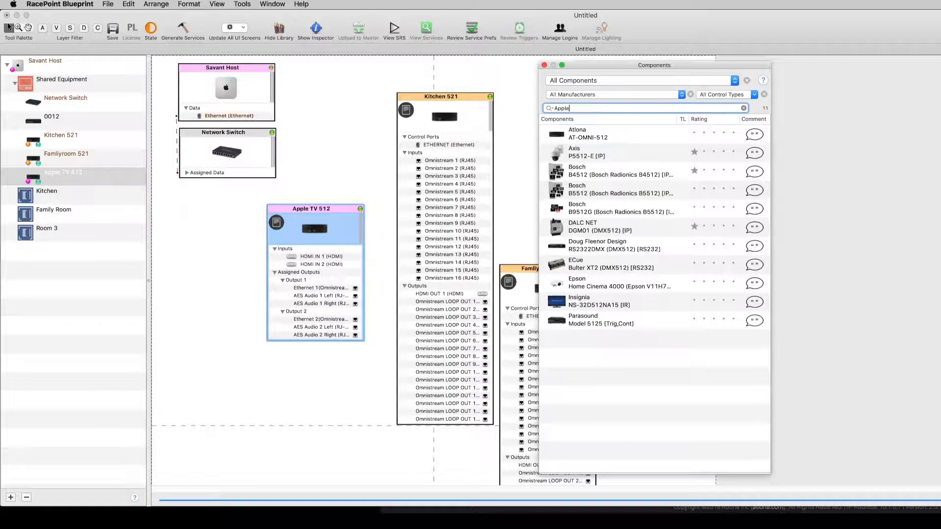
{"action": "type", "text": " TV"}
{"action": "left_click_drag", "start_coordinate": [587, 154], "coordinate": [201, 248]}
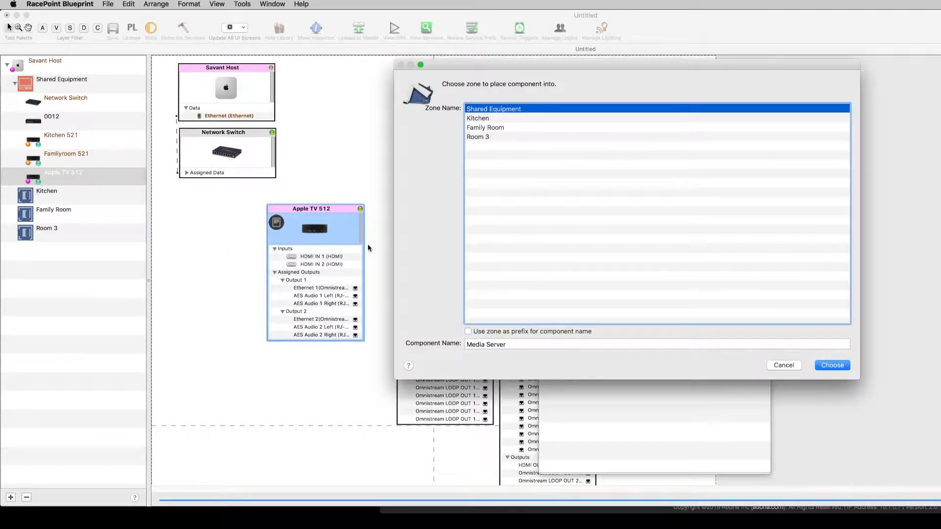
{"action": "triple_click", "coordinate": [506, 344]}
{"action": "type", "text": "A"}
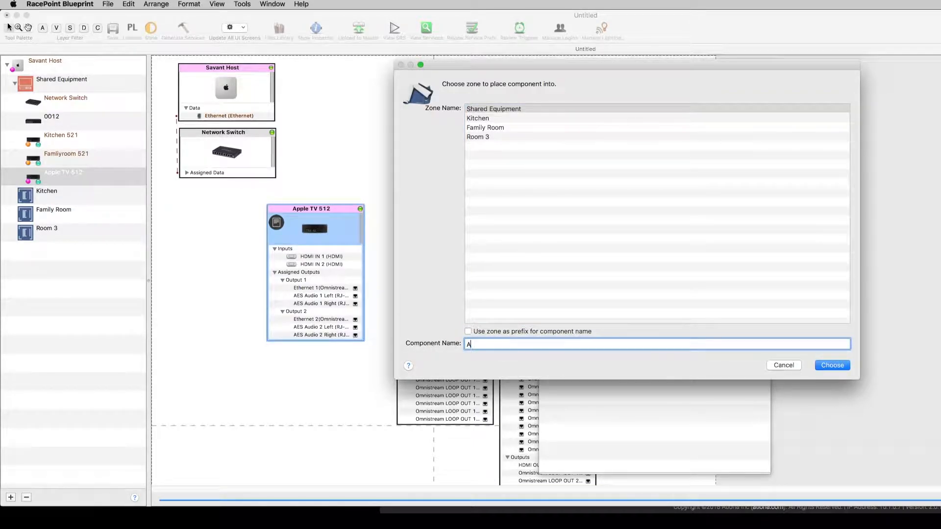
{"action": "type", "text": "pple TV"}
{"action": "key", "text": "Return"}
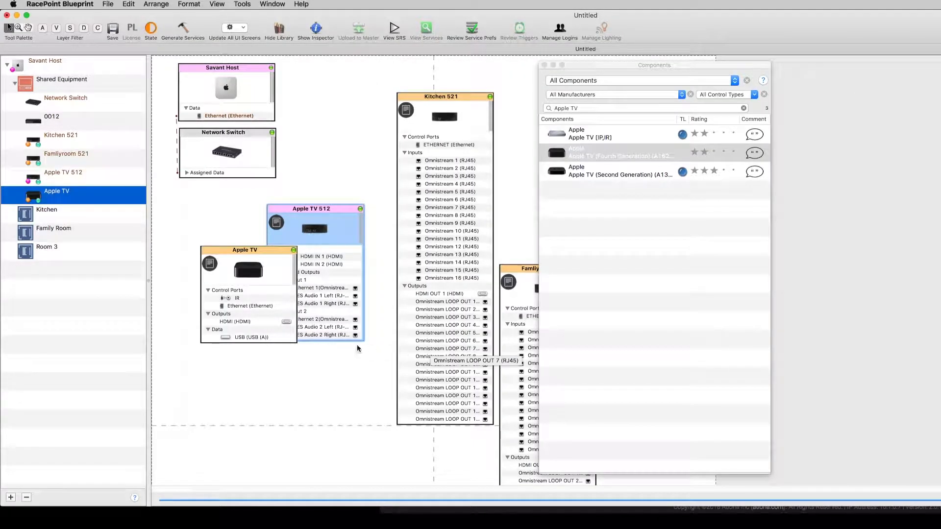
{"action": "left_click_drag", "start_coordinate": [265, 247], "coordinate": [242, 215]}
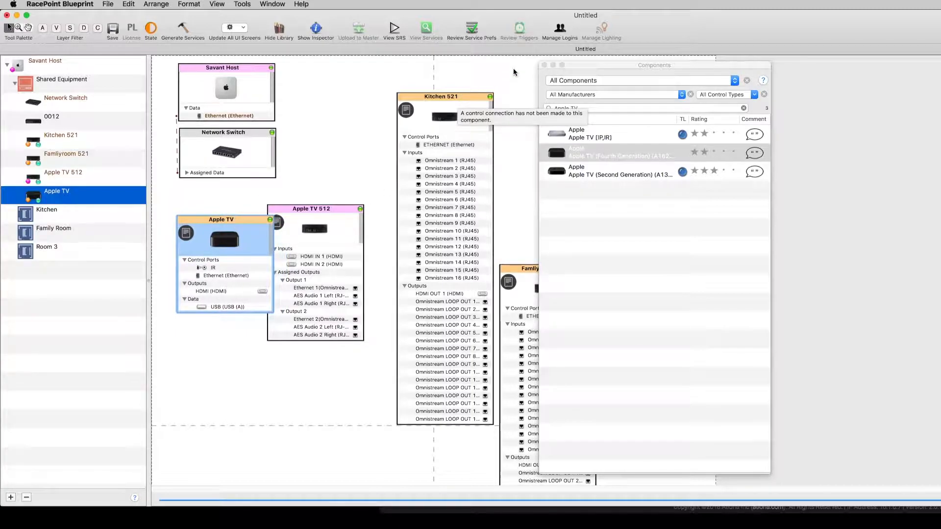
Step: Close the component library and rearrange the Kitchen 521 and Apple TV 512 blocks on the canvas
{"action": "left_click", "coordinate": [545, 65]}
{"action": "left_click_drag", "start_coordinate": [472, 106], "coordinate": [489, 149]}
{"action": "left_click_drag", "start_coordinate": [338, 210], "coordinate": [361, 218]}
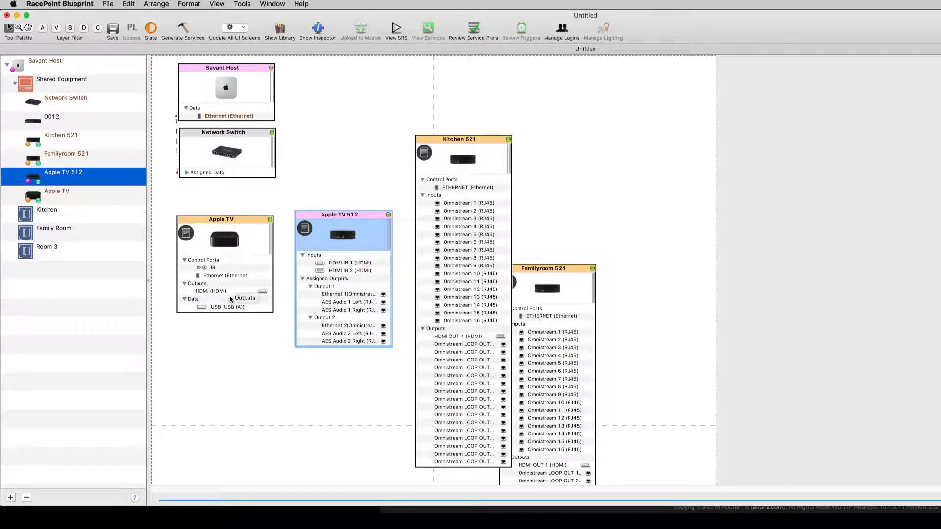
Step: Connect Apple TV's HDMI output to Apple TV 512 HDMI IN 1, and its Output 1 Ethernet to Kitchen 521 Omnistream 1
{"action": "left_click", "coordinate": [216, 292]}
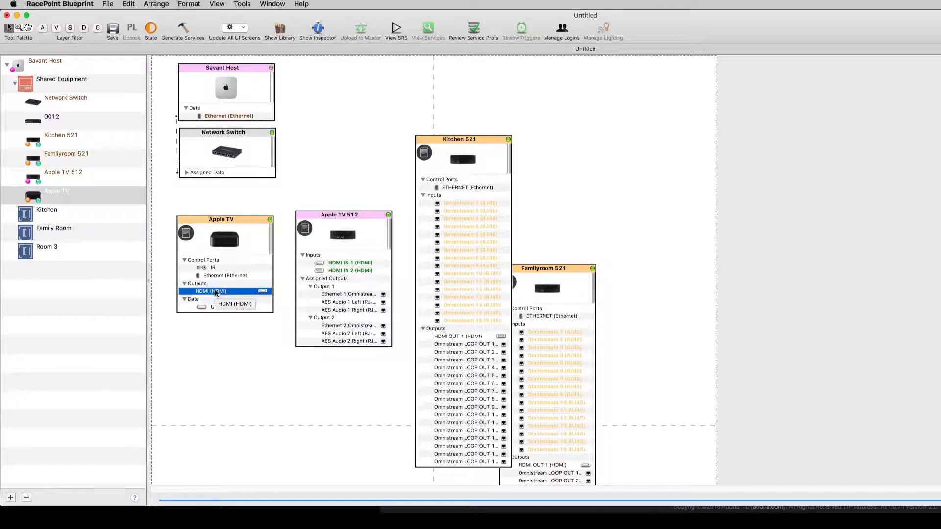
{"action": "left_click_drag", "start_coordinate": [213, 293], "coordinate": [332, 265]}
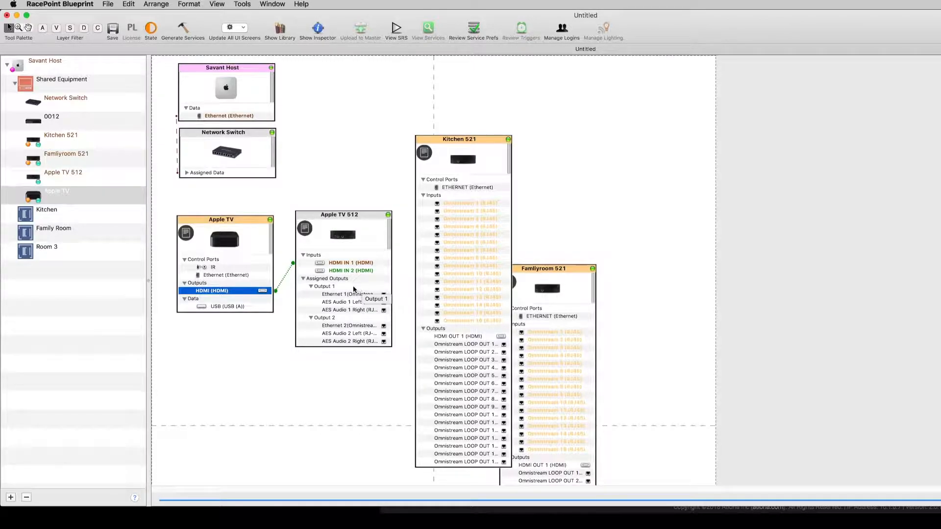
{"action": "left_click", "coordinate": [335, 295]}
{"action": "left_click_drag", "start_coordinate": [337, 298], "coordinate": [454, 204]}
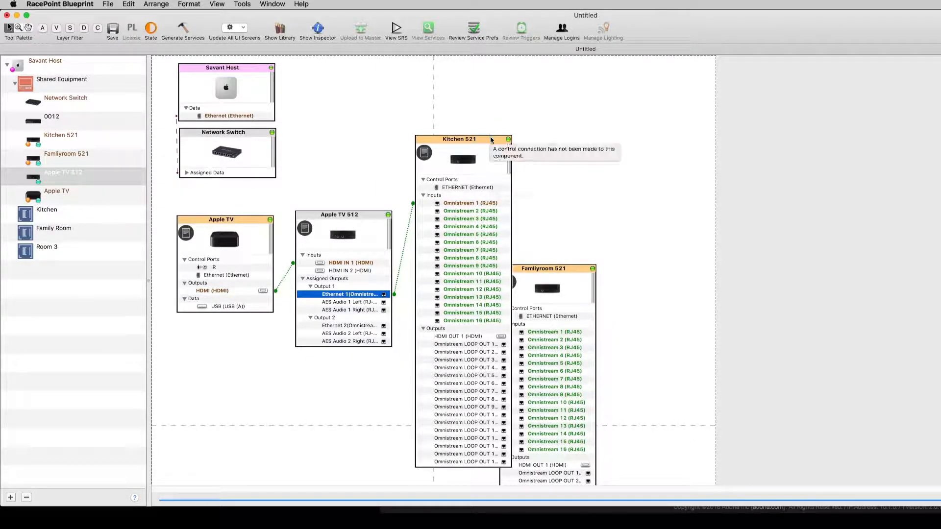
Step: Rearrange the Kitchen 521 and Familyroom 521 blocks side by side and widen the Kitchen 521 block
{"action": "left_click_drag", "start_coordinate": [492, 140], "coordinate": [504, 95]}
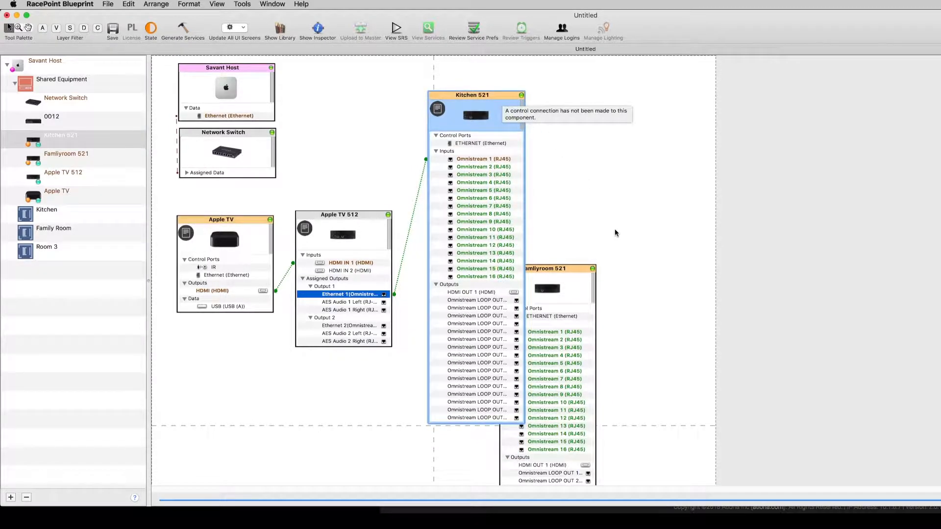
{"action": "scroll", "coordinate": [623, 245], "scroll_direction": "down", "scroll_amount": 2}
{"action": "left_click_drag", "start_coordinate": [572, 270], "coordinate": [750, 77]}
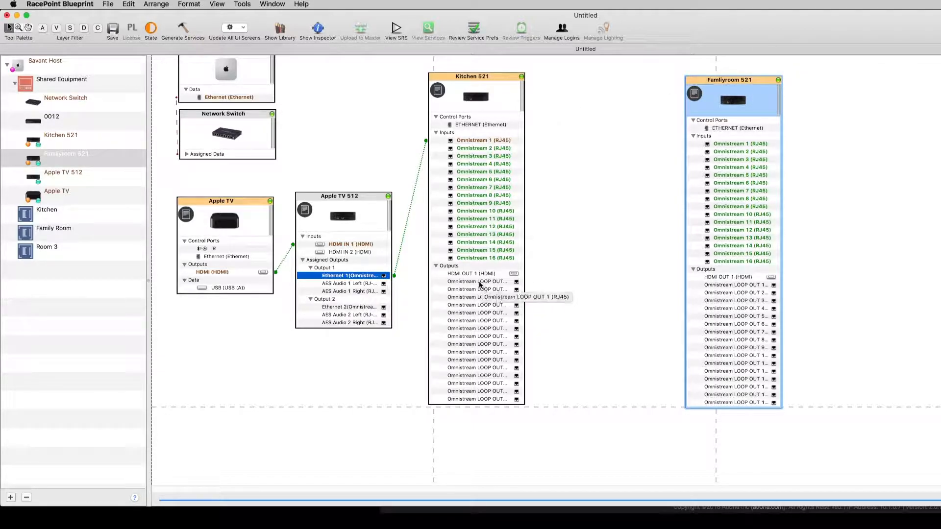
{"action": "left_click_drag", "start_coordinate": [522, 89], "coordinate": [547, 88]}
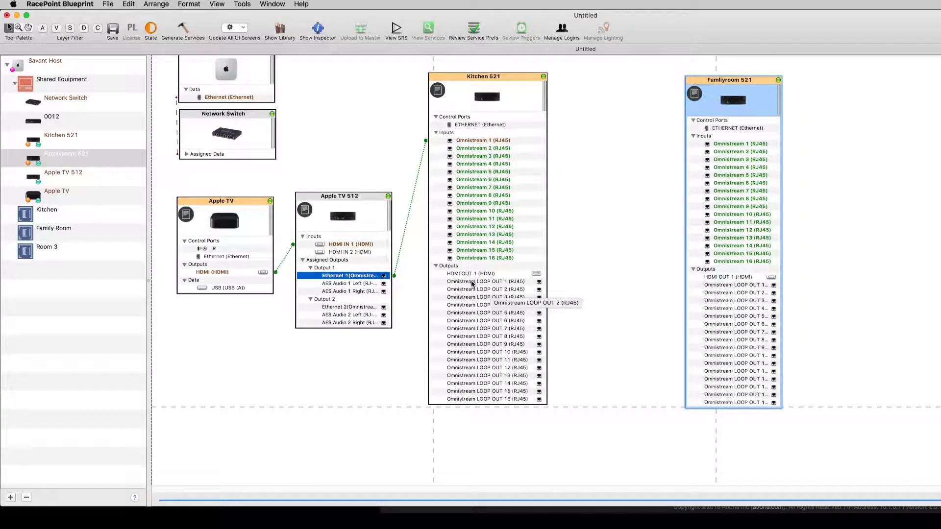
Step: Connect Kitchen 521 Omnistream LOOP OUT 1 to Familyroom 521 Omnistream 1 and realign both blocks
{"action": "mouse_move", "coordinate": [495, 285]}
{"action": "left_mouse_down"}
{"action": "mouse_move", "coordinate": [613, 279]}
{"action": "mouse_move", "coordinate": [704, 142]}
{"action": "left_mouse_up"}
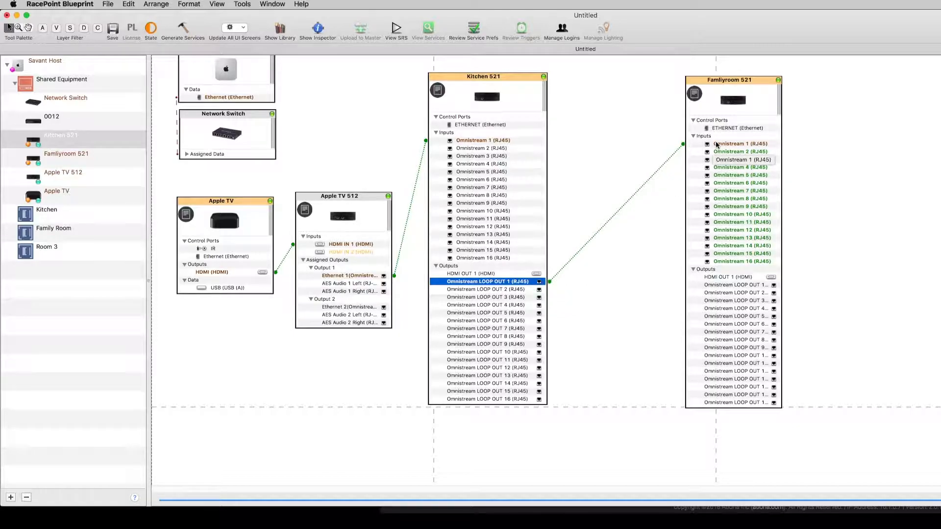
{"action": "left_click", "coordinate": [759, 288]}
{"action": "left_click_drag", "start_coordinate": [759, 288], "coordinate": [861, 129]}
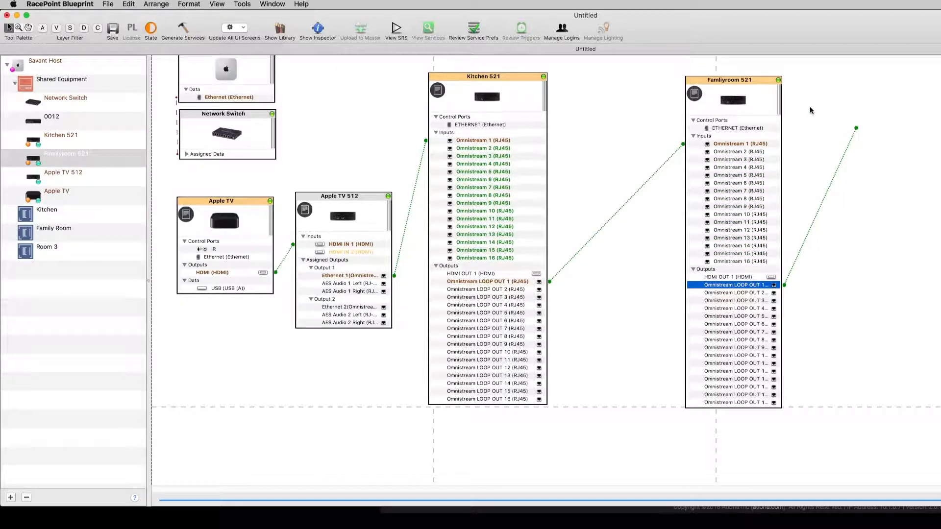
{"action": "left_click_drag", "start_coordinate": [752, 84], "coordinate": [733, 93]}
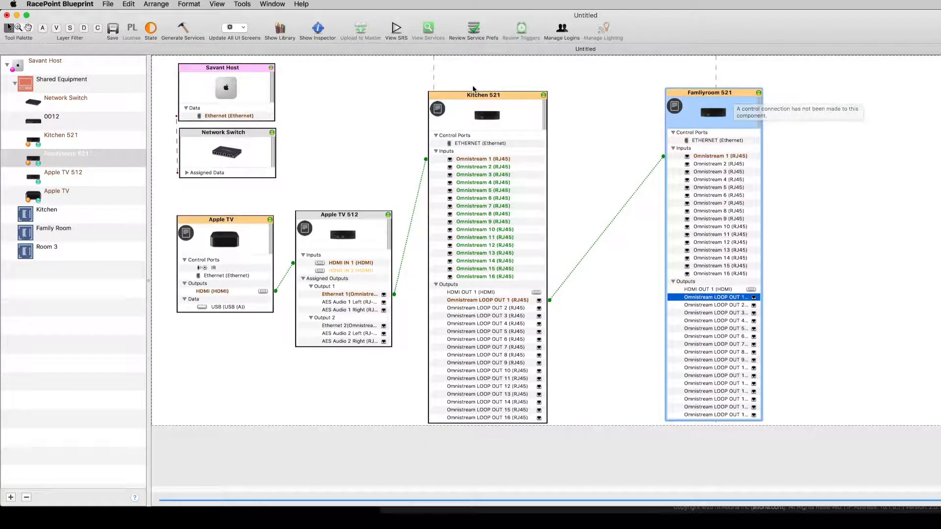
{"action": "left_click_drag", "start_coordinate": [465, 93], "coordinate": [459, 91]}
Step: Search the library for Fram and add the Samsung UE(xx)LS003 The Frame to Kitchen and Family Room, using zone prefix naming
{"action": "left_click", "coordinate": [280, 30]}
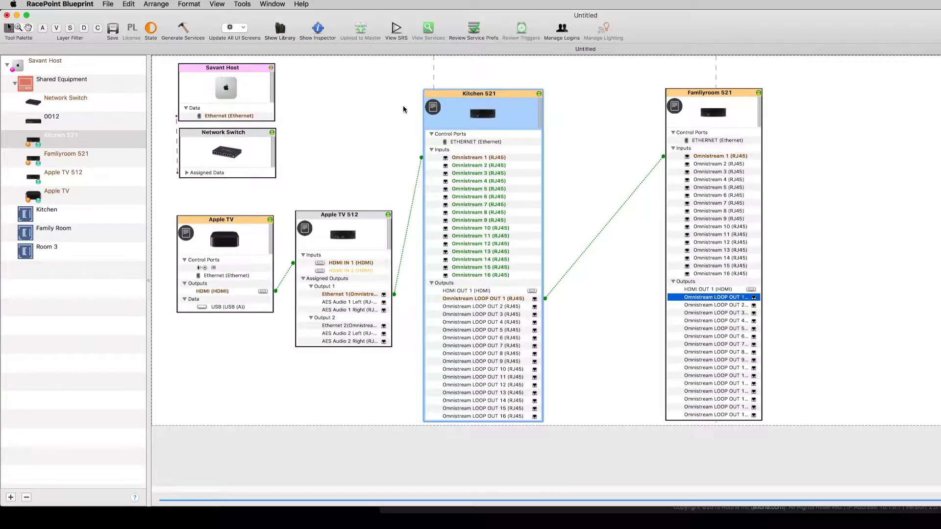
{"action": "type", "text": "Fram"}
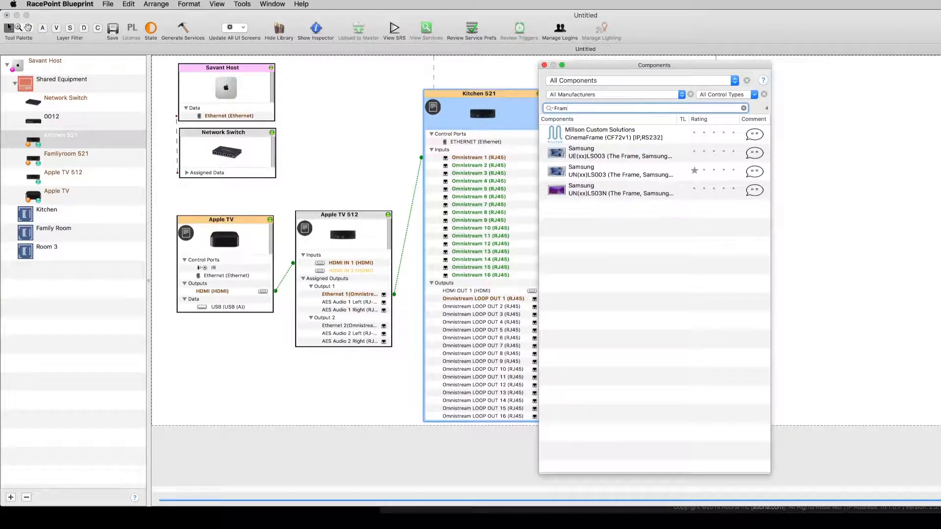
{"action": "left_click_drag", "start_coordinate": [592, 157], "coordinate": [840, 155]}
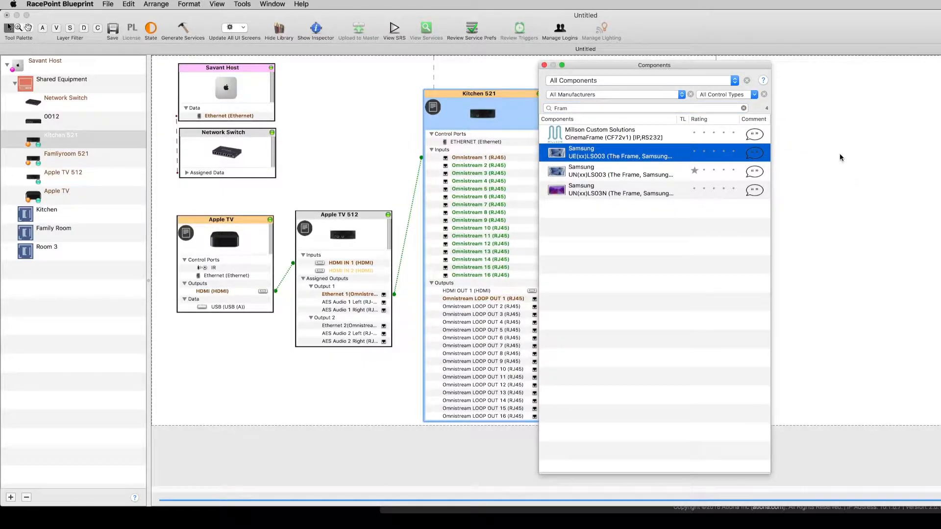
{"action": "left_click_drag", "start_coordinate": [479, 119], "coordinate": [480, 128]}
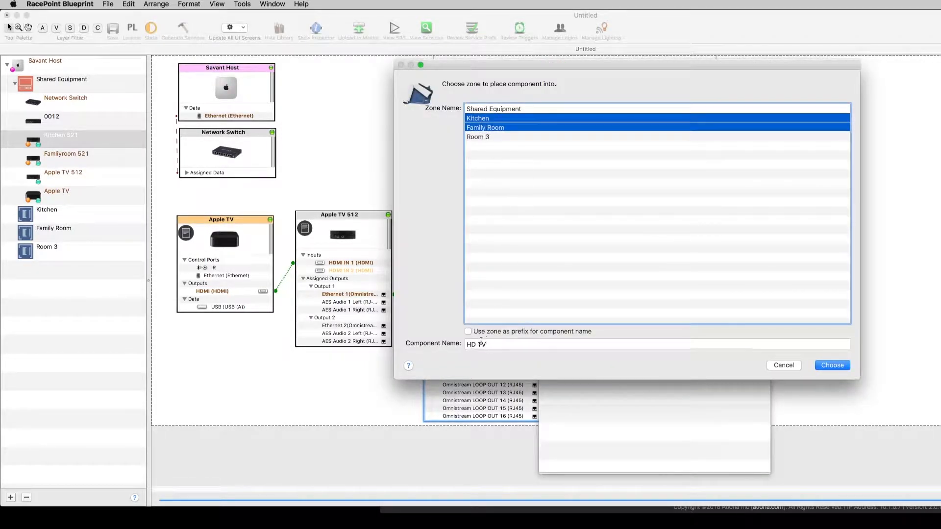
{"action": "left_click", "coordinate": [468, 332]}
{"action": "double_click", "coordinate": [471, 345]}
{"action": "key", "text": "BackSpace"}
{"action": "key", "text": "Delete"}
{"action": "left_click", "coordinate": [832, 365]}
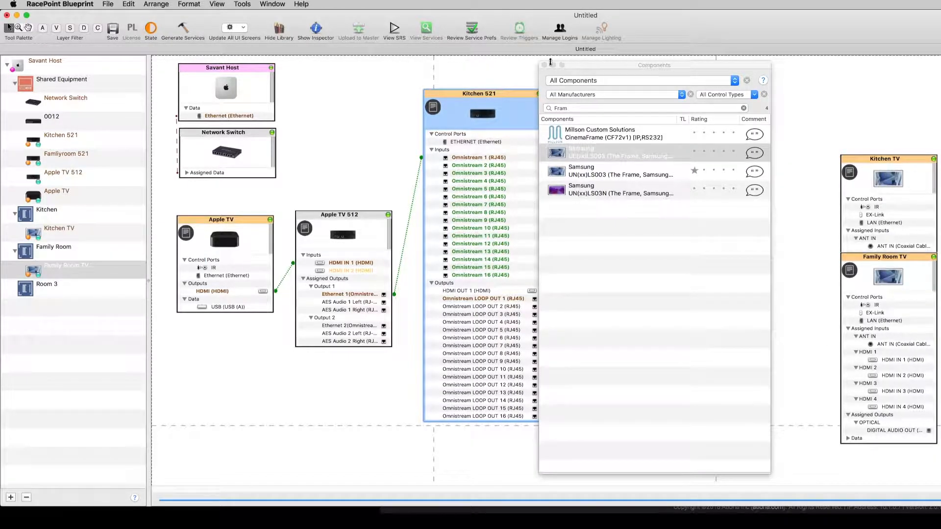
{"action": "left_click", "coordinate": [544, 65]}
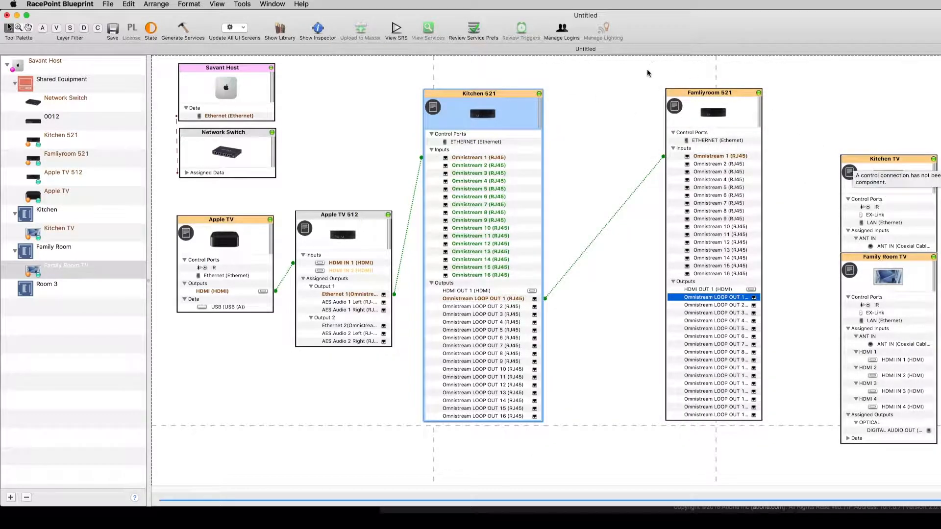
Step: Arrange the TVs and connect Kitchen TV and Family Room TV HDMI IN 1 to their encoders' HDMI OUT 1
{"action": "left_click_drag", "start_coordinate": [712, 93], "coordinate": [758, 92]}
{"action": "left_click_drag", "start_coordinate": [911, 160], "coordinate": [663, 114]}
{"action": "left_click_drag", "start_coordinate": [644, 218], "coordinate": [516, 292]}
{"action": "left_click_drag", "start_coordinate": [891, 259], "coordinate": [902, 104]}
{"action": "left_click_drag", "start_coordinate": [904, 208], "coordinate": [796, 287]}
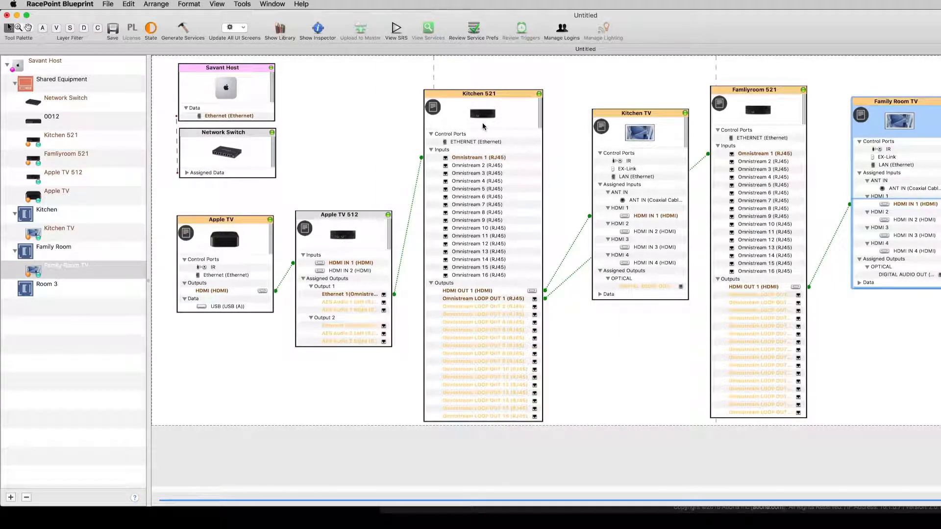
Step: Connect Kitchen 521's Ethernet control port to Network Switch Ethernet Port 2 and enter its host address
{"action": "left_click", "coordinate": [458, 142]}
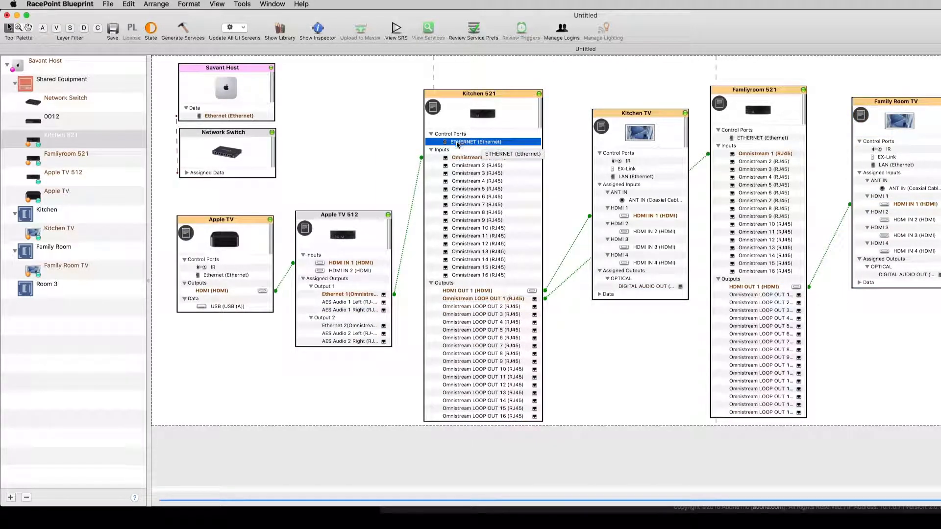
{"action": "right_click", "coordinate": [461, 144]}
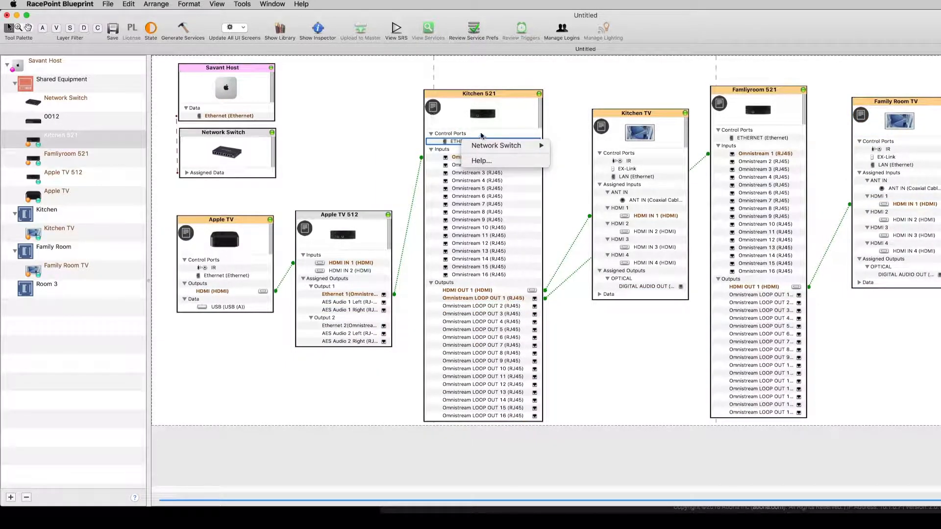
{"action": "mouse_move", "coordinate": [483, 152]}
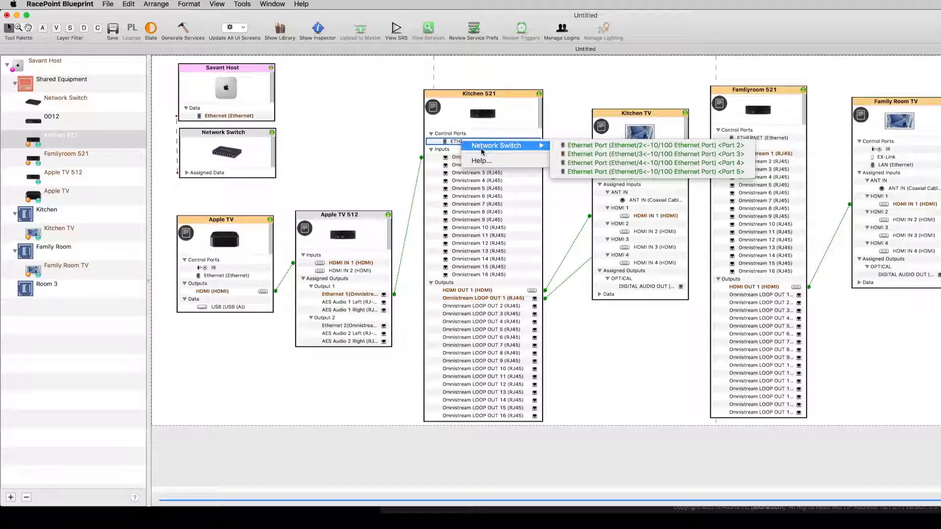
{"action": "left_click", "coordinate": [575, 146]}
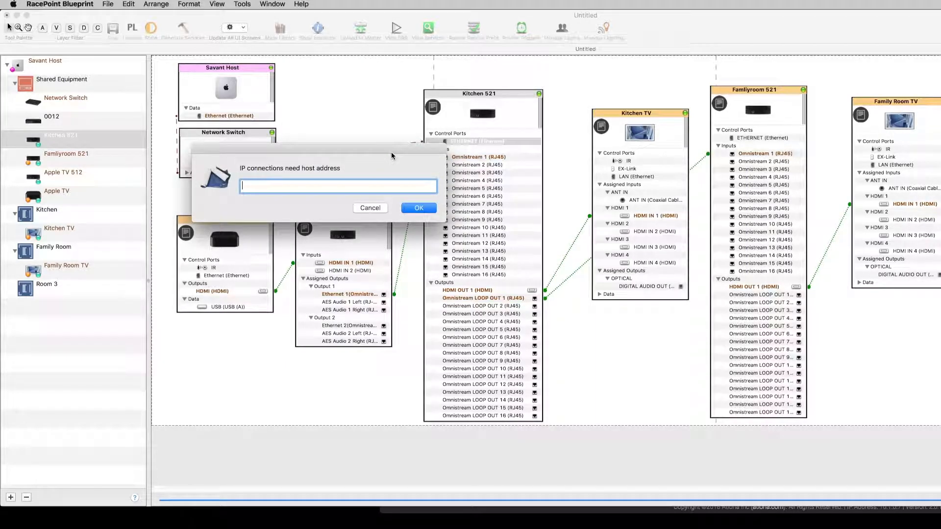
{"action": "left_click_drag", "start_coordinate": [391, 154], "coordinate": [490, 214]}
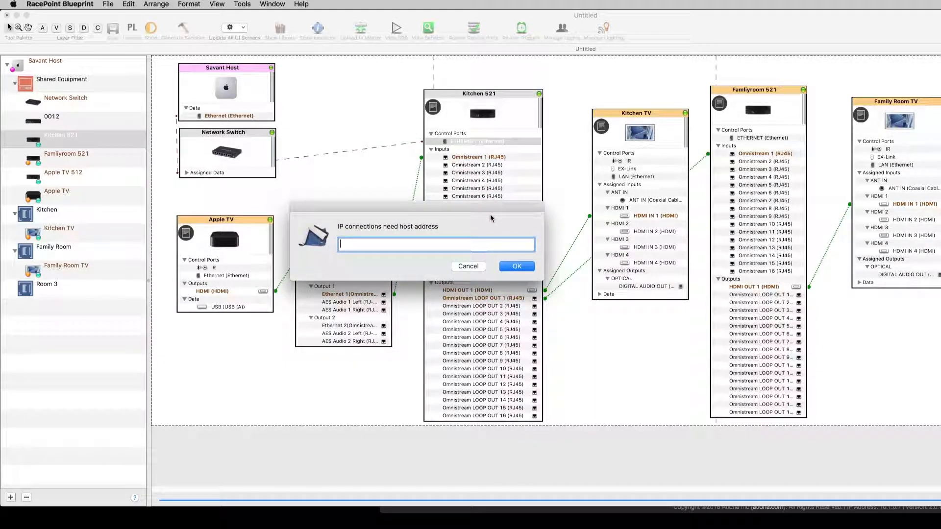
{"action": "type", "text": "10.1.0."}
{"action": "key", "text": "Return"}
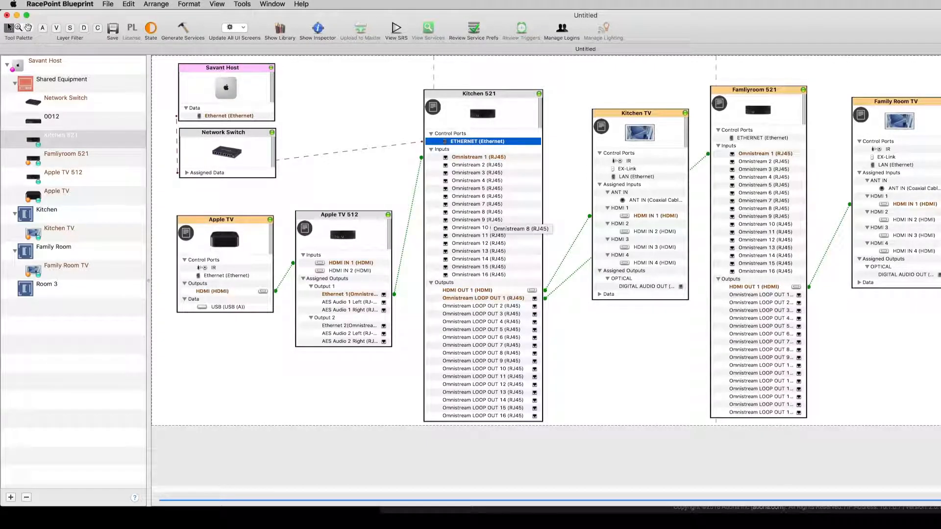
Step: Connect Familyroom 521's Ethernet control port to a Network Switch Ethernet port with host address 10.1.0.7
{"action": "left_click", "coordinate": [746, 139]}
{"action": "right_click", "coordinate": [758, 139]}
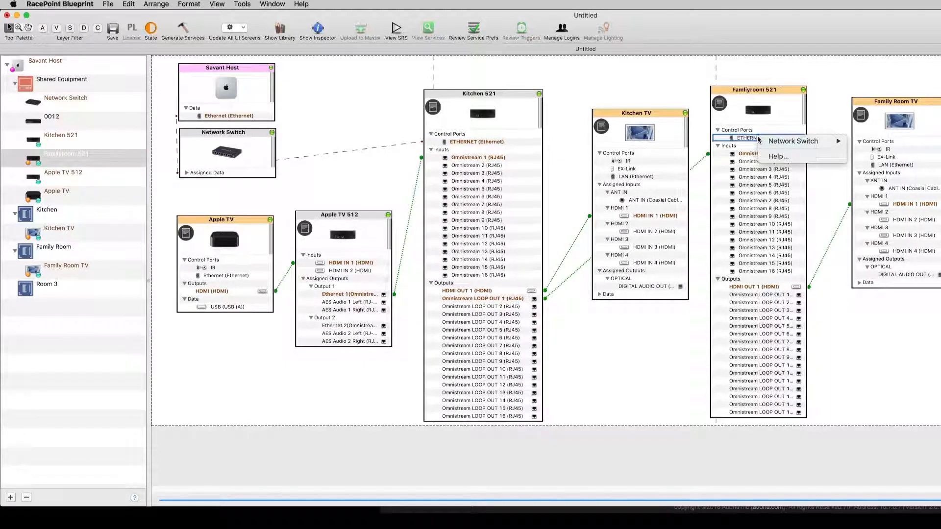
{"action": "mouse_move", "coordinate": [779, 142]}
{"action": "left_click", "coordinate": [872, 141]}
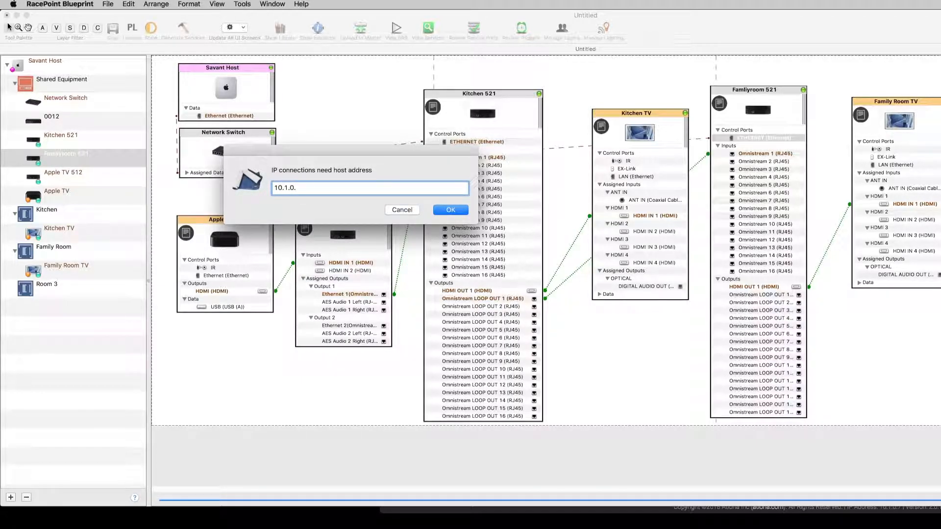
{"action": "type", "text": "10.1.0.7"}
{"action": "key", "text": "Return"}
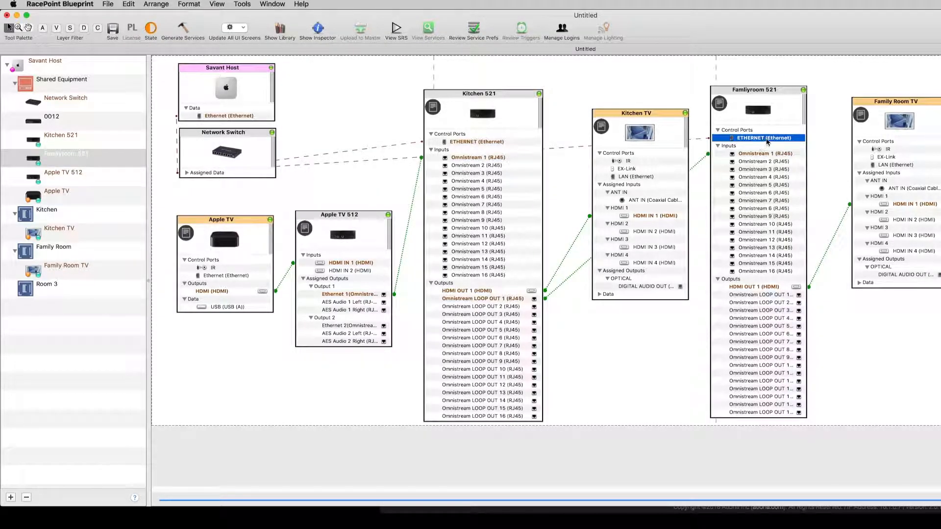
Step: Open the inspector for Kitchen 521 and review its State Variables list
{"action": "left_click_drag", "start_coordinate": [786, 93], "coordinate": [790, 96]}
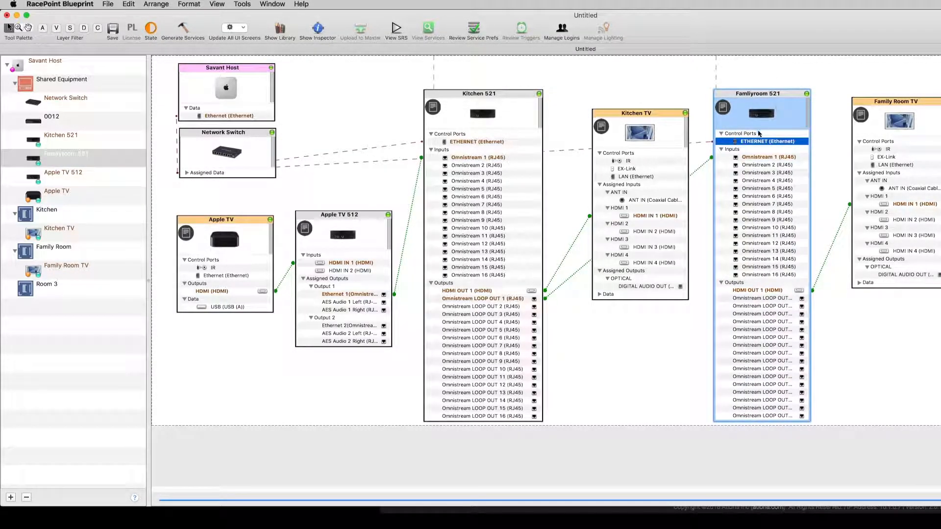
{"action": "left_click", "coordinate": [651, 178]}
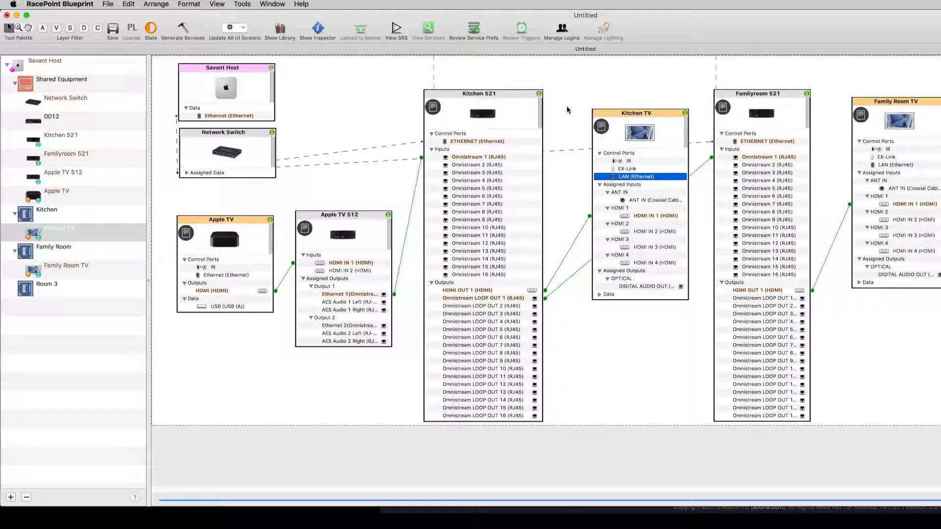
{"action": "left_click", "coordinate": [526, 119]}
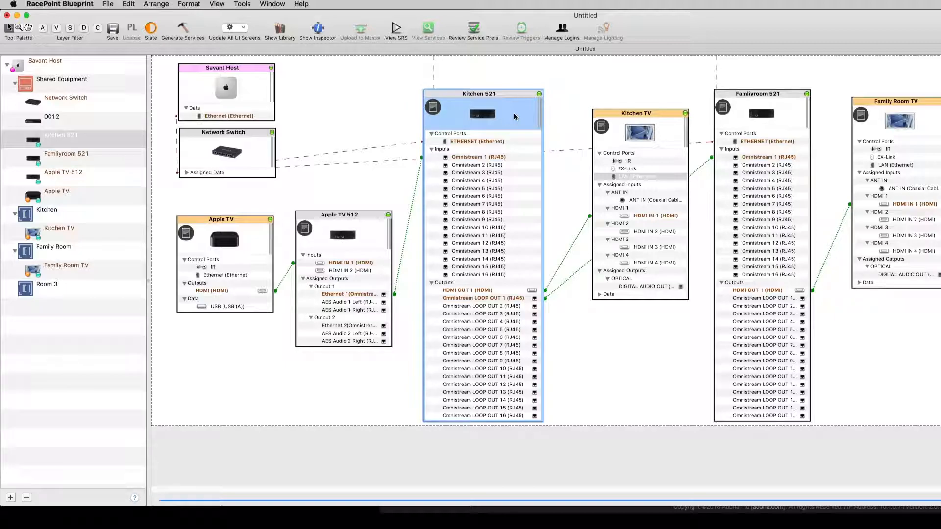
{"action": "double_click", "coordinate": [514, 117]}
{"action": "left_click_drag", "start_coordinate": [547, 76], "coordinate": [551, 38]}
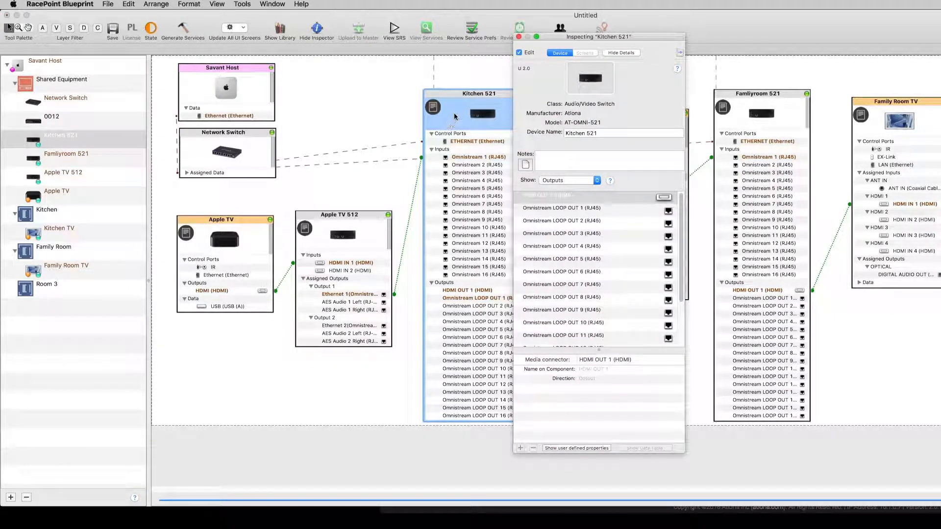
{"action": "left_click", "coordinate": [519, 36]}
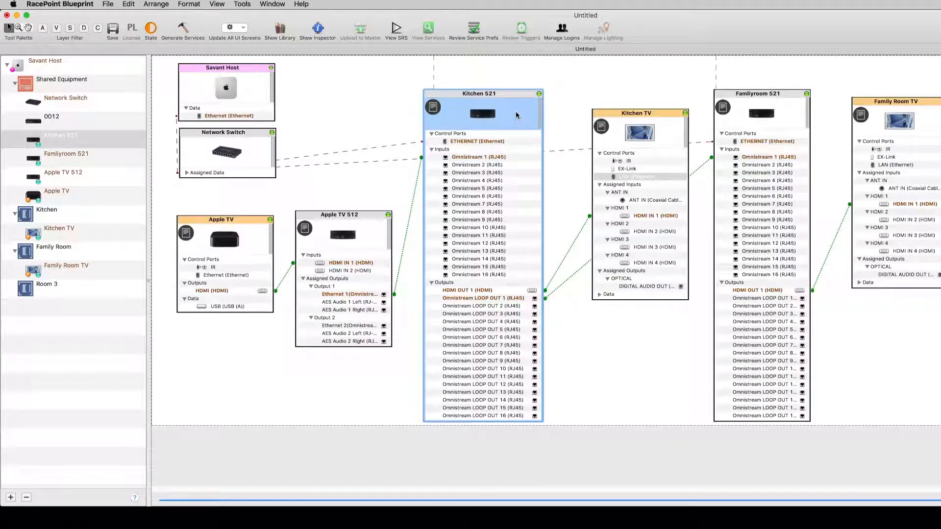
{"action": "left_click", "coordinate": [317, 28]}
{"action": "left_click_drag", "start_coordinate": [221, 14], "coordinate": [259, 43]}
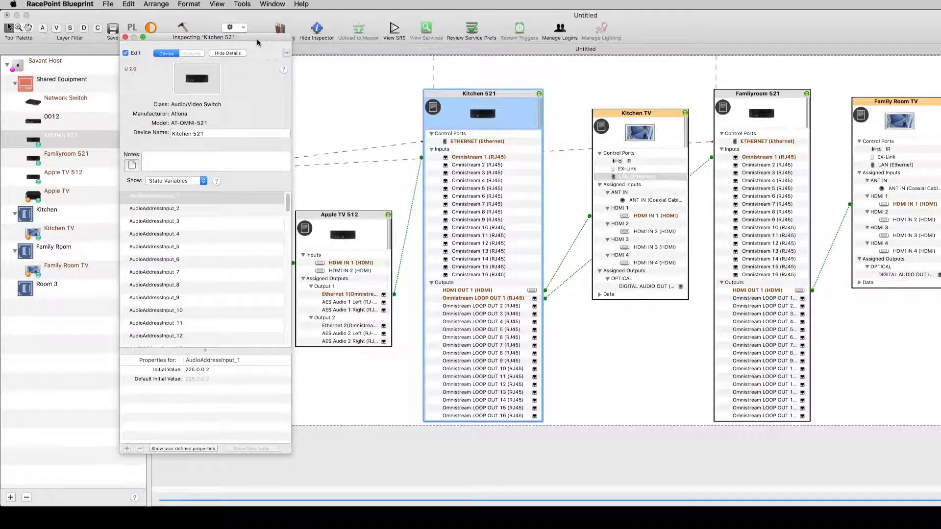
{"action": "left_click", "coordinate": [188, 180]}
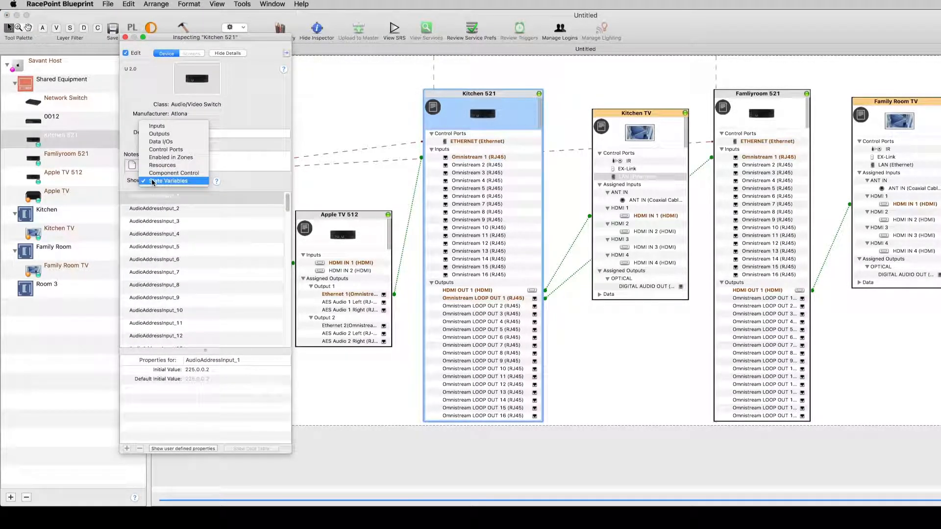
{"action": "left_click", "coordinate": [168, 182]}
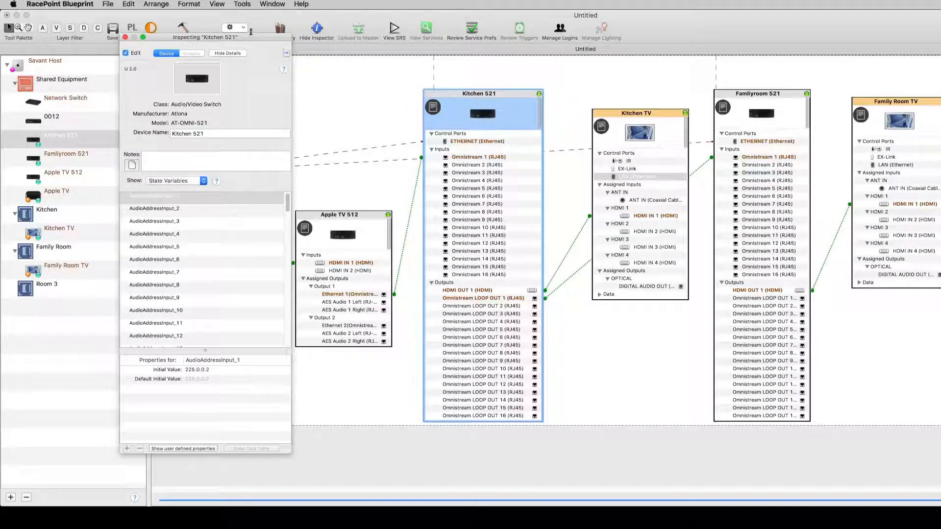
{"action": "left_click_drag", "start_coordinate": [248, 38], "coordinate": [166, 18]}
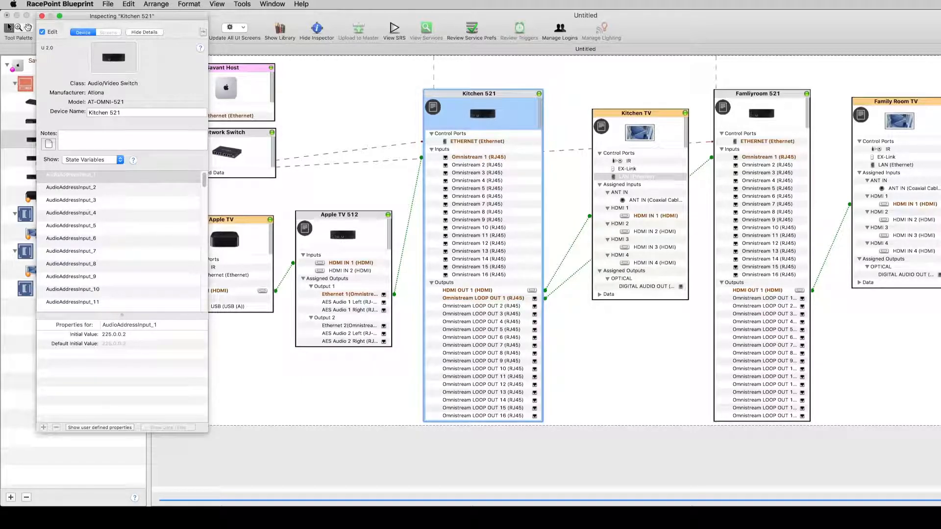
Step: Switch to Chrome and browse the Atlona AMS device list, including the All devices view
{"action": "key", "text": "super+Tab"}
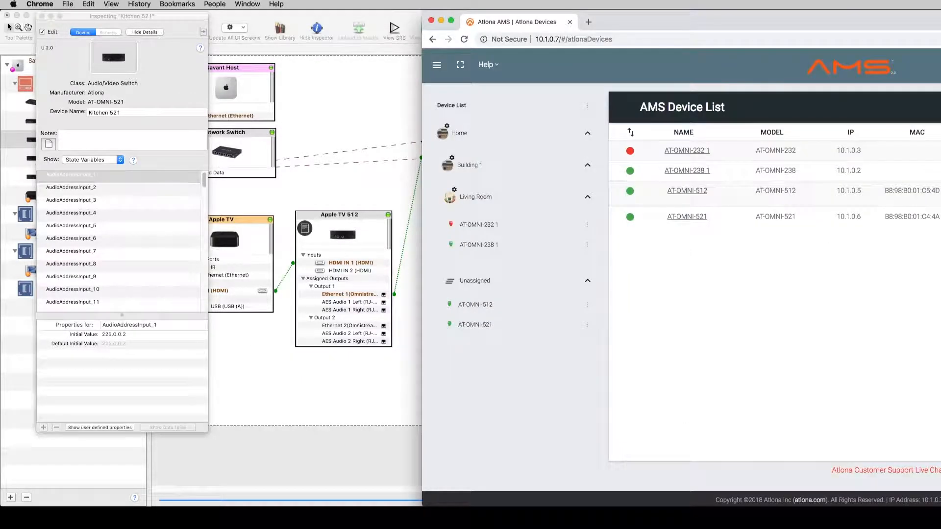
{"action": "left_click_drag", "start_coordinate": [651, 26], "coordinate": [387, 30]}
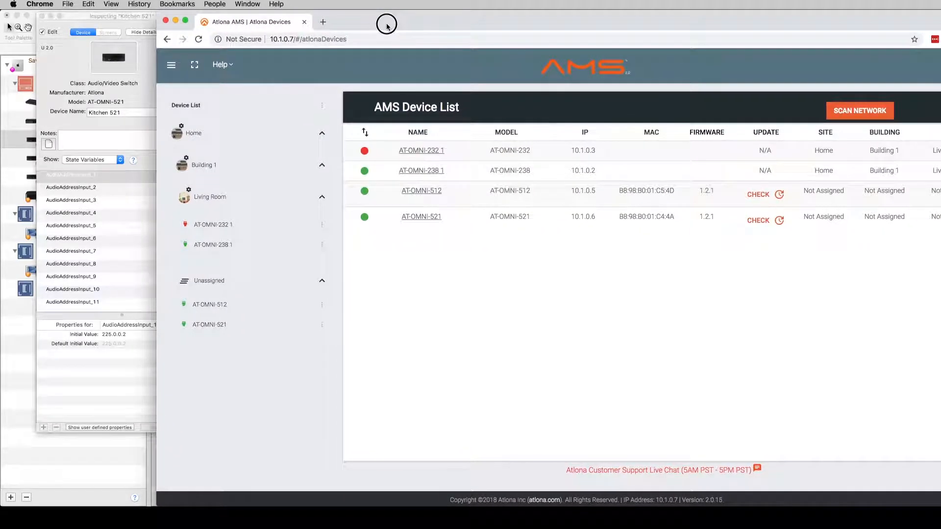
{"action": "left_click", "coordinate": [169, 67]}
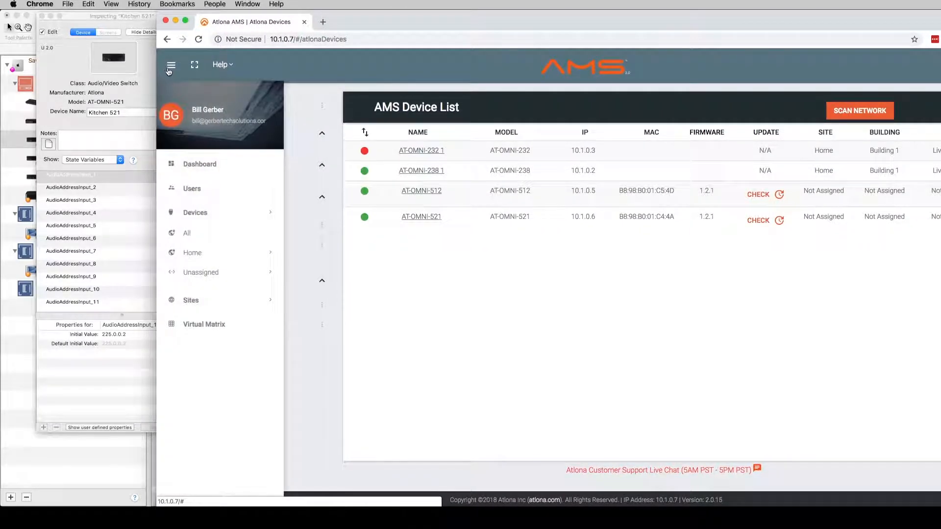
{"action": "left_click", "coordinate": [187, 235]}
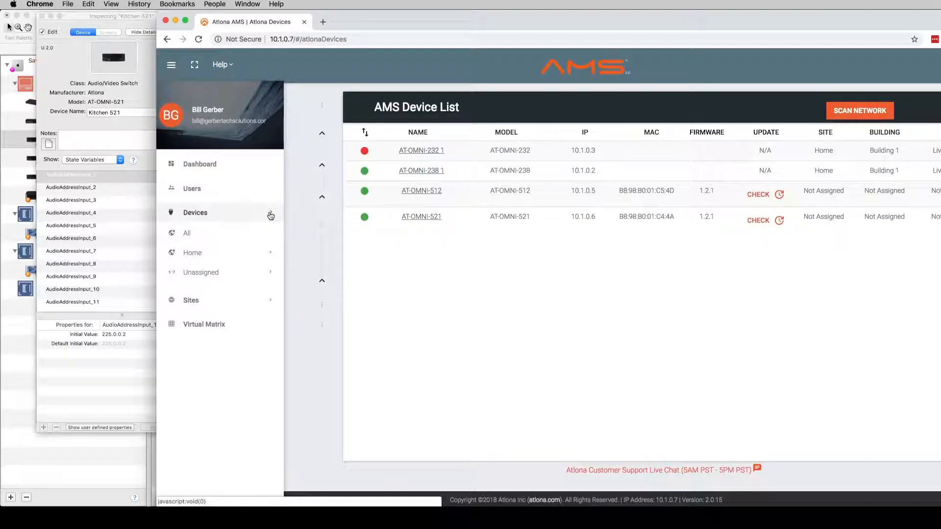
{"action": "left_click", "coordinate": [171, 66]}
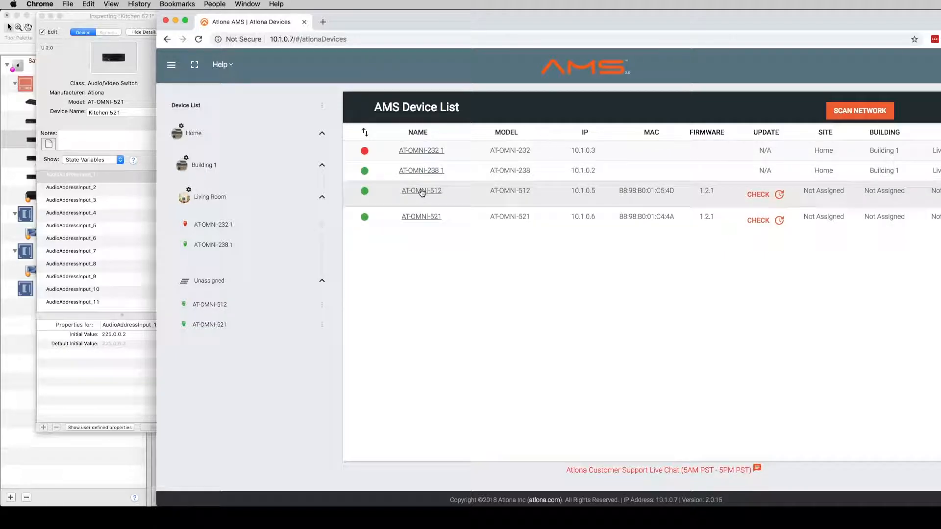
Step: Open the AT-OMNI-512 encoder in AMS and scroll through its Session settings
{"action": "left_click", "coordinate": [422, 192]}
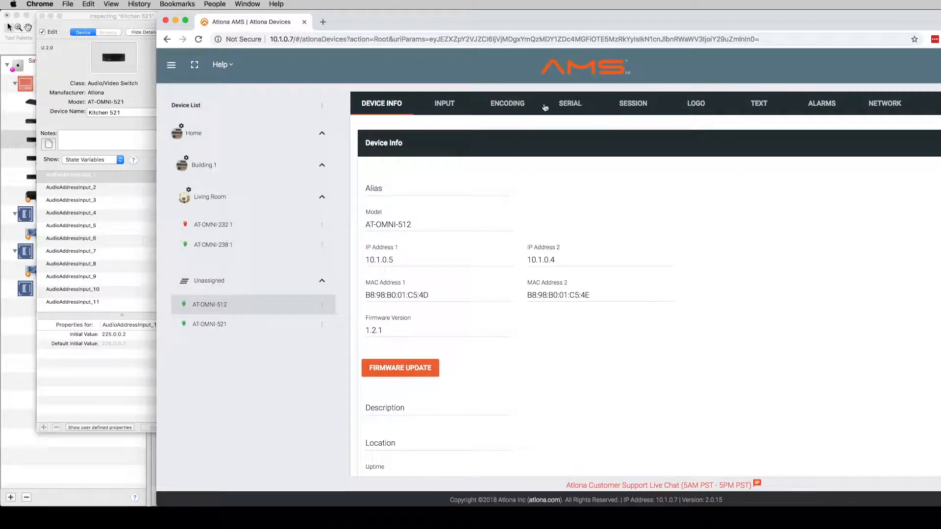
{"action": "left_click", "coordinate": [637, 106]}
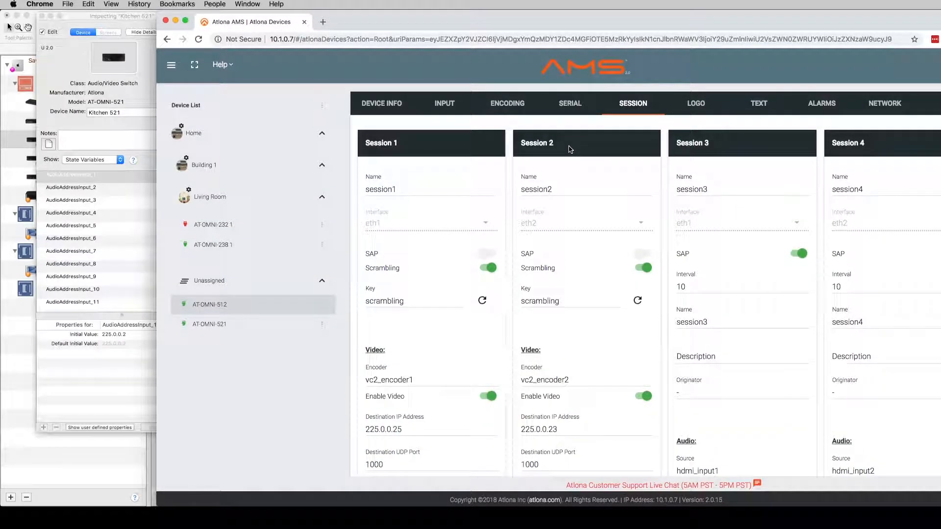
{"action": "scroll", "coordinate": [483, 255], "scroll_direction": "down", "scroll_amount": 3}
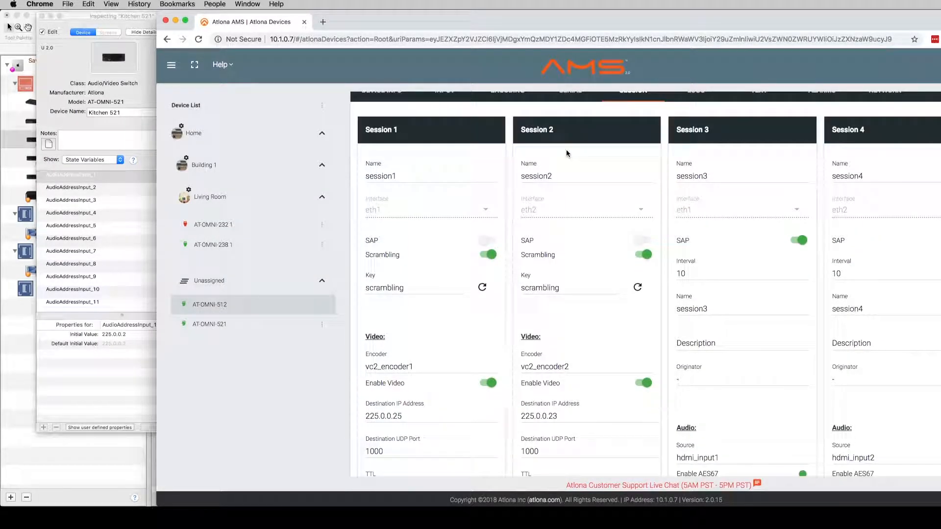
{"action": "scroll", "coordinate": [471, 281], "scroll_direction": "down", "scroll_amount": 3}
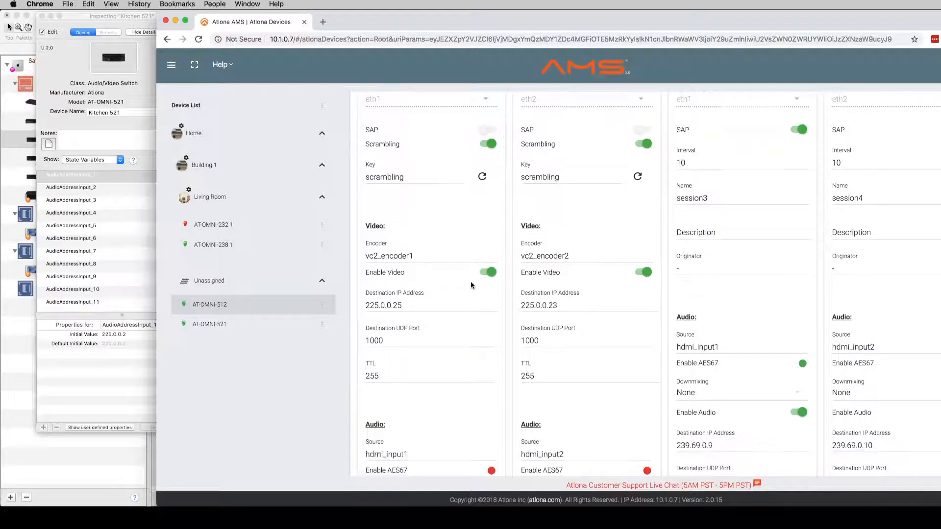
{"action": "scroll", "coordinate": [443, 293], "scroll_direction": "up", "scroll_amount": 4}
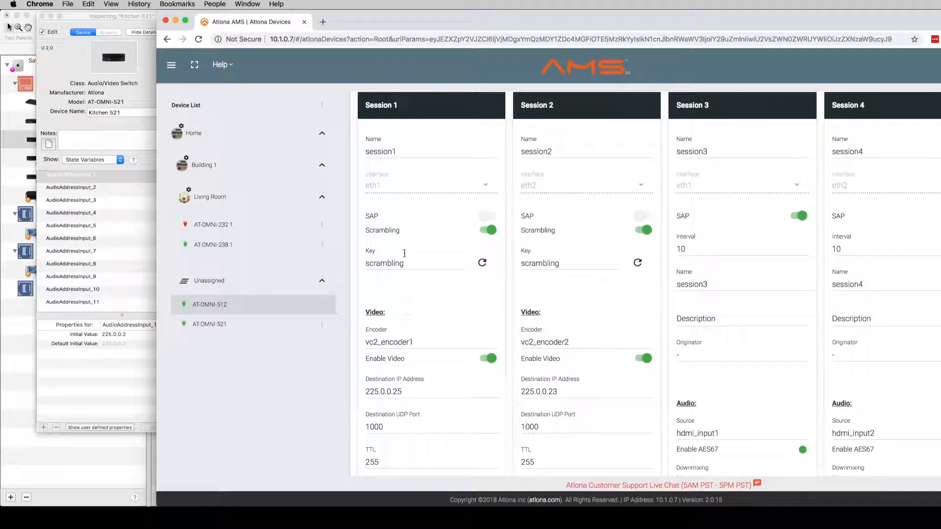
{"action": "scroll", "coordinate": [401, 305], "scroll_direction": "down", "scroll_amount": 1}
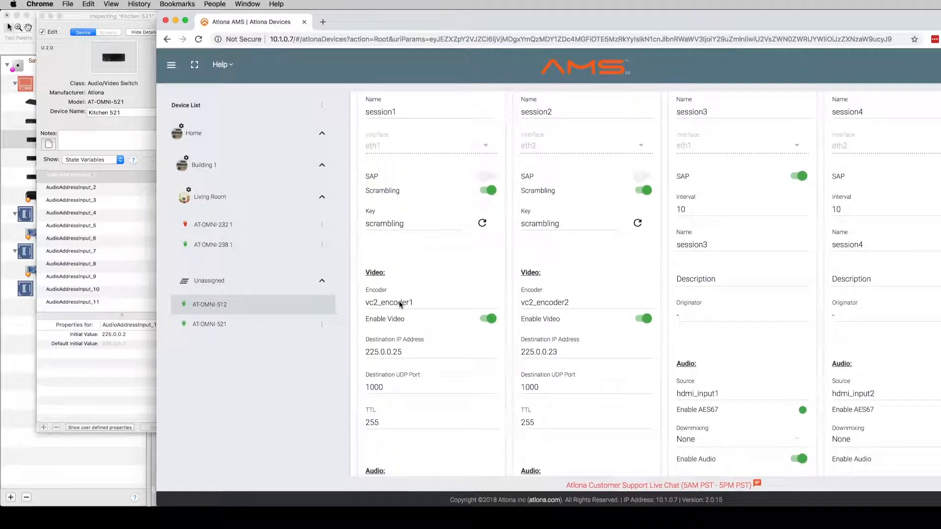
{"action": "scroll", "coordinate": [400, 304], "scroll_direction": "down", "scroll_amount": 3}
Step: Select Session 1's video and audio destination IP addresses and UDP ports to note them
{"action": "left_click_drag", "start_coordinate": [369, 251], "coordinate": [414, 253]}
{"action": "left_click_drag", "start_coordinate": [369, 288], "coordinate": [412, 302]}
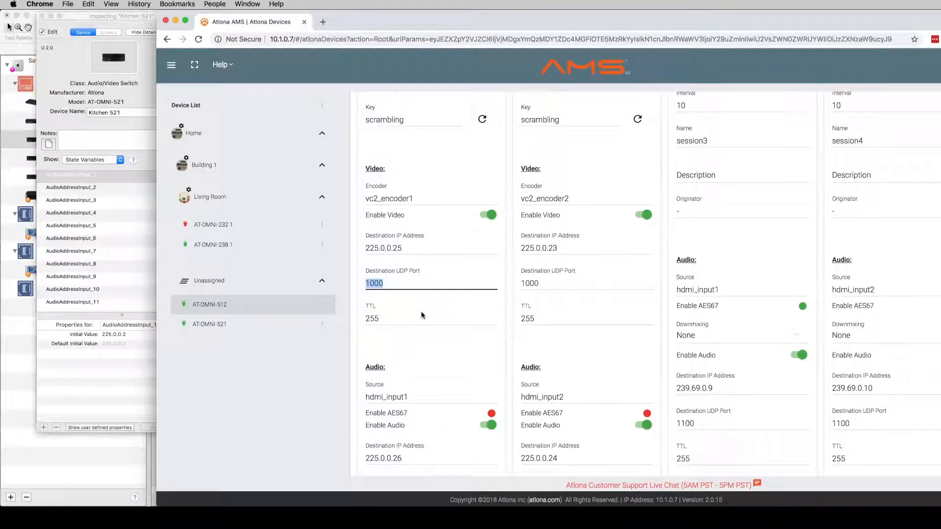
{"action": "scroll", "coordinate": [422, 311], "scroll_direction": "down", "scroll_amount": 2}
{"action": "left_click", "coordinate": [367, 391]}
{"action": "left_click_drag", "start_coordinate": [368, 390], "coordinate": [410, 392]}
{"action": "scroll", "coordinate": [410, 393], "scroll_direction": "down", "scroll_amount": 1}
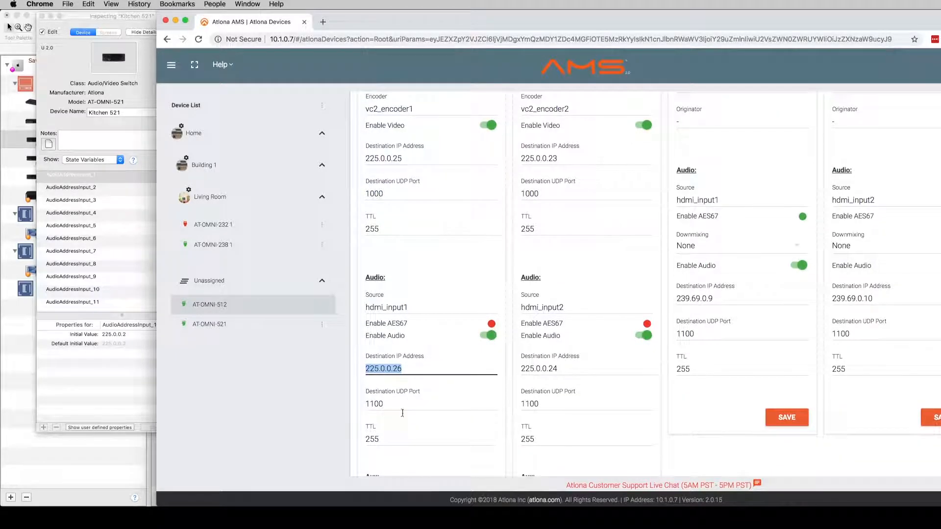
{"action": "left_click", "coordinate": [365, 404]}
{"action": "double_click", "coordinate": [366, 404]}
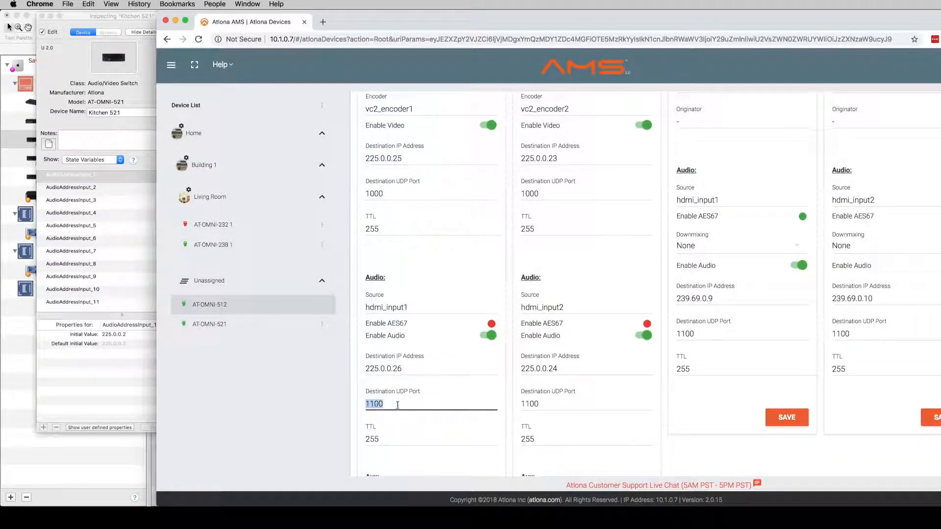
{"action": "scroll", "coordinate": [413, 410], "scroll_direction": "down", "scroll_amount": 3}
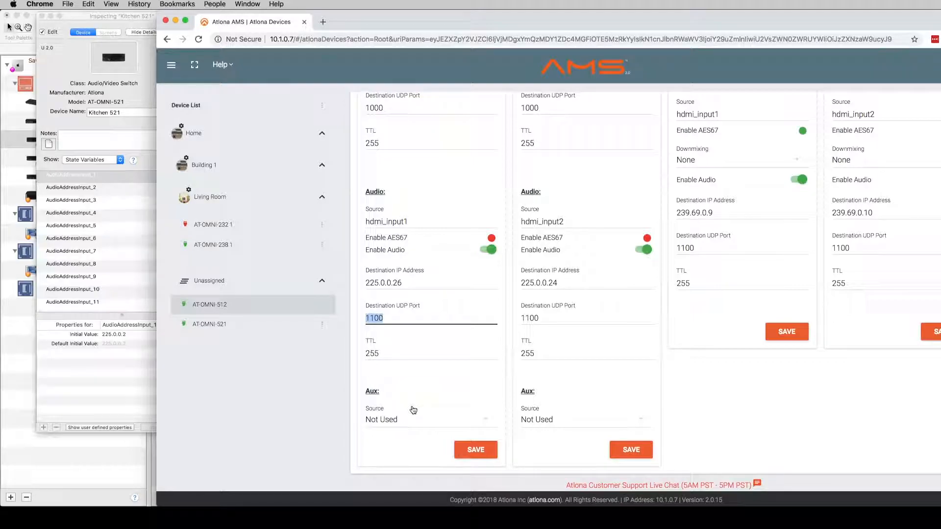
{"action": "scroll", "coordinate": [460, 340], "scroll_direction": "up", "scroll_amount": 10}
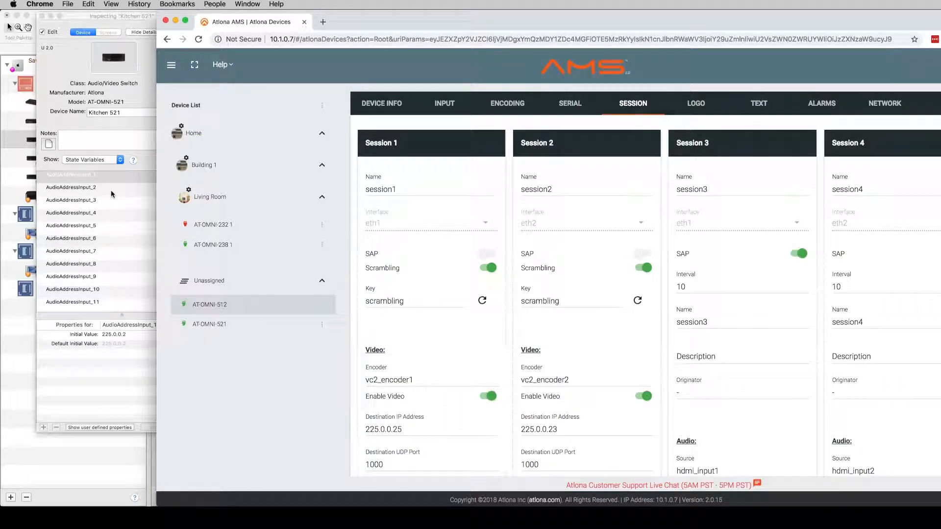
Step: Edit Kitchen 521's AudioAddressInput_1 initial value to match Session 1's audio destination address
{"action": "left_click", "coordinate": [108, 178]}
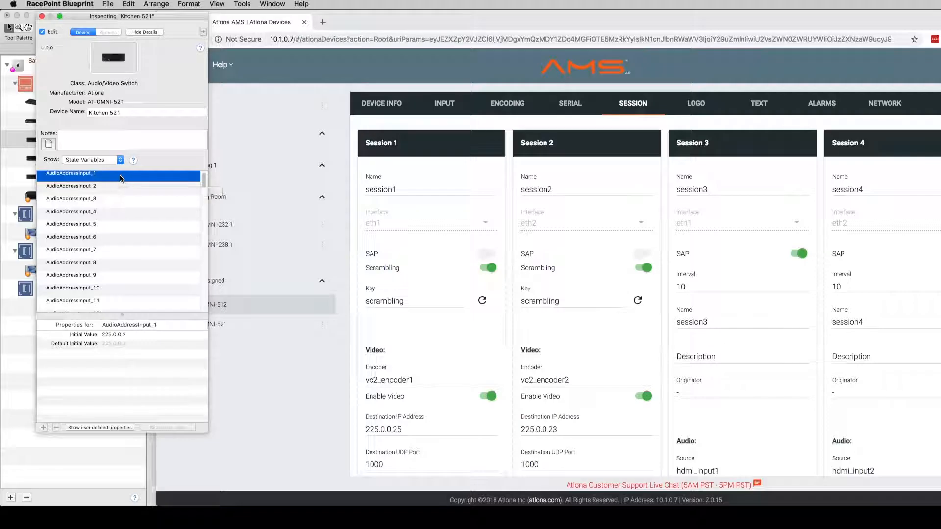
{"action": "scroll", "coordinate": [399, 383], "scroll_direction": "down", "scroll_amount": 5}
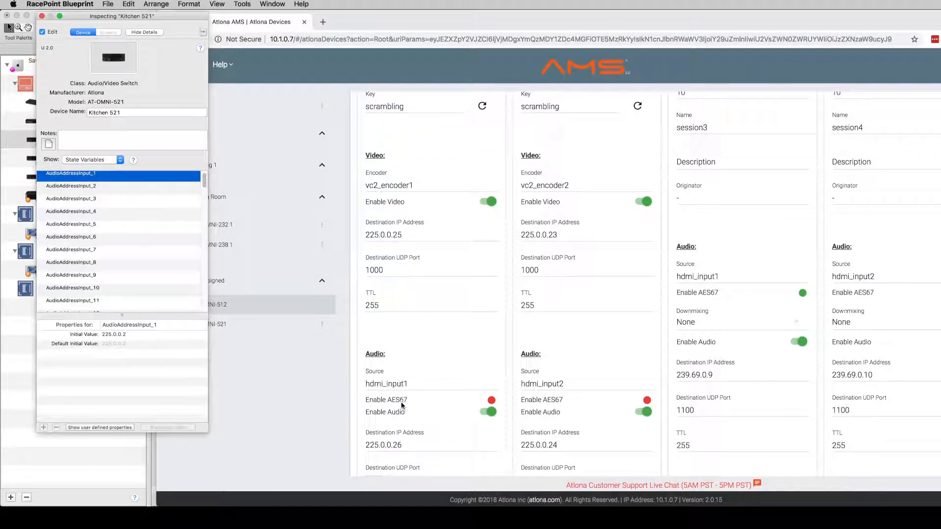
{"action": "double_click", "coordinate": [116, 335]}
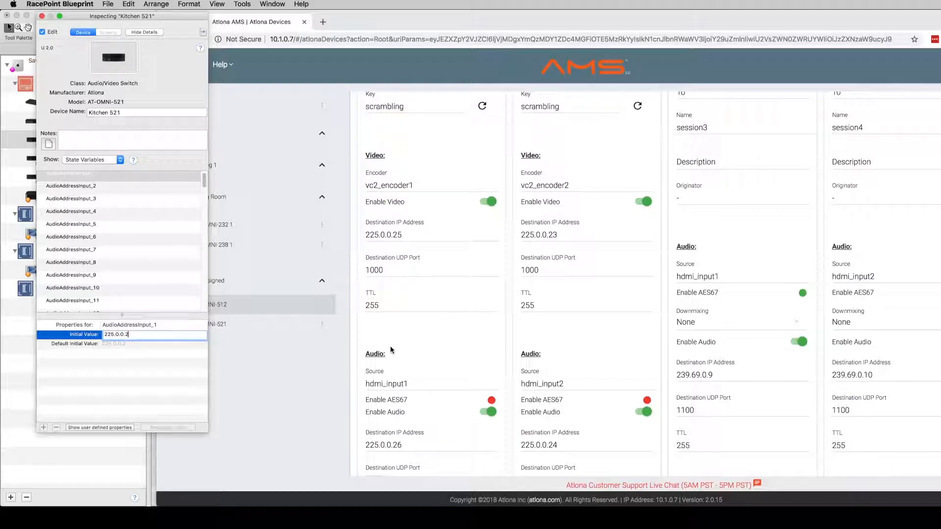
{"action": "key", "text": "Return"}
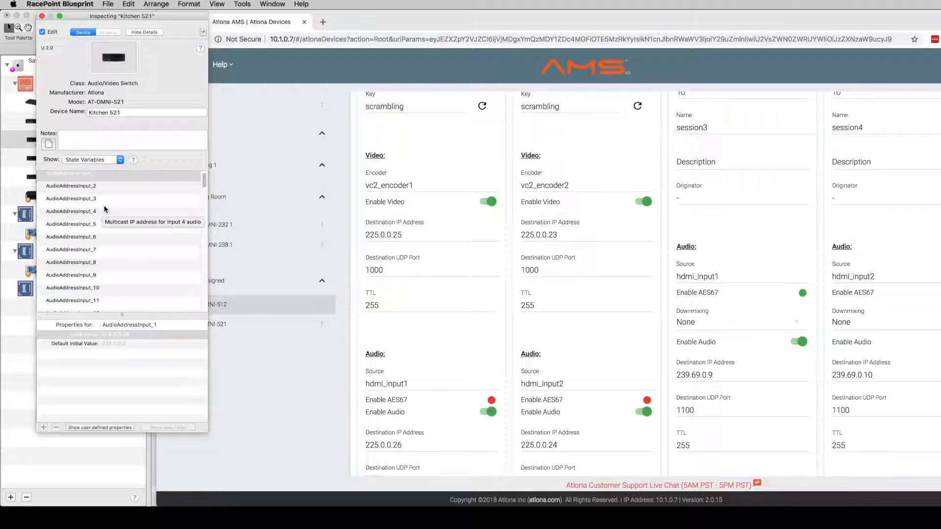
Step: Check Kitchen 521's AudioPortInput_1 and VideoAddressInput_1 state variable values
{"action": "scroll", "coordinate": [107, 206], "scroll_direction": "down", "scroll_amount": 5}
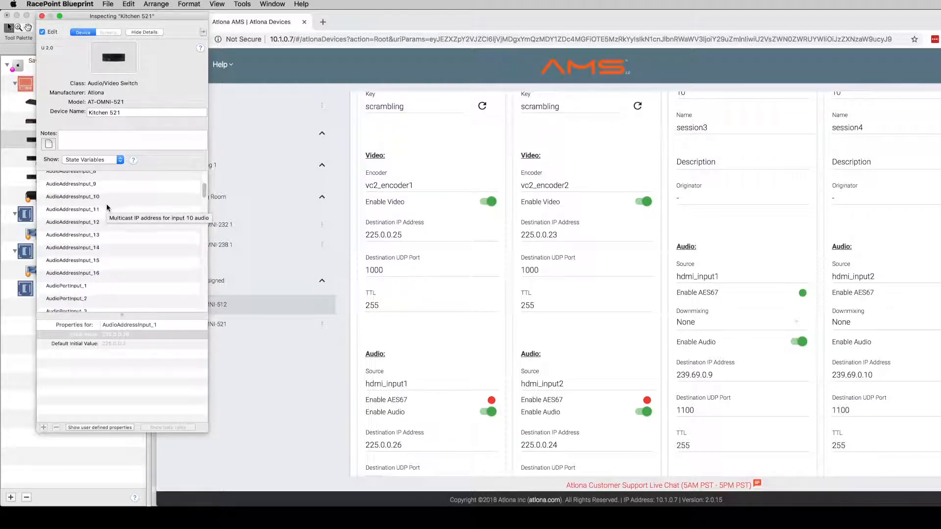
{"action": "left_click", "coordinate": [119, 262]}
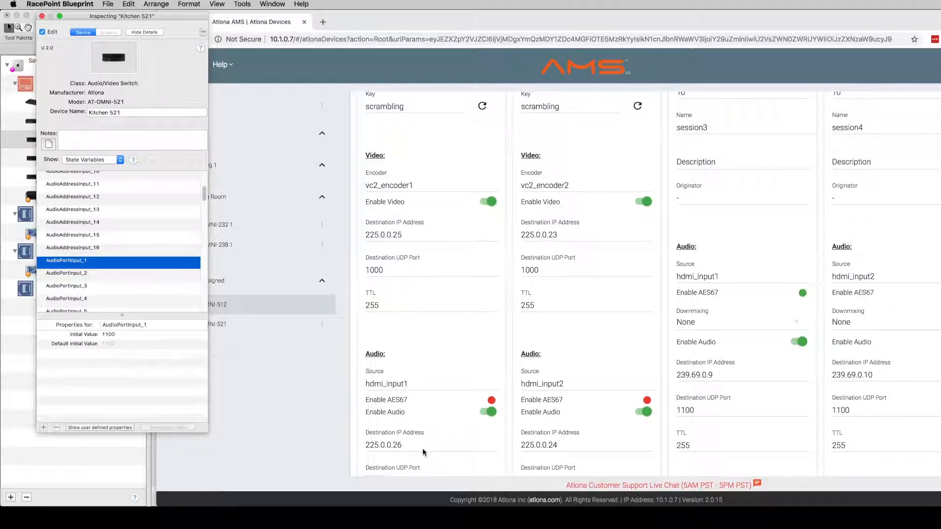
{"action": "scroll", "coordinate": [375, 400], "scroll_direction": "down", "scroll_amount": 5}
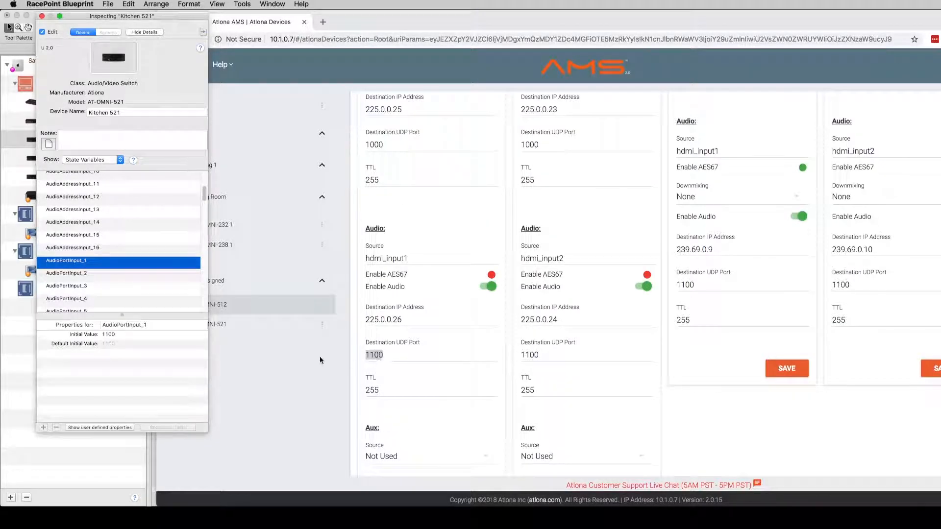
{"action": "scroll", "coordinate": [104, 262], "scroll_direction": "down", "scroll_amount": 8}
{"action": "scroll", "coordinate": [104, 262], "scroll_direction": "down", "scroll_amount": 10}
{"action": "scroll", "coordinate": [104, 262], "scroll_direction": "down", "scroll_amount": 3}
{"action": "left_click", "coordinate": [103, 256]}
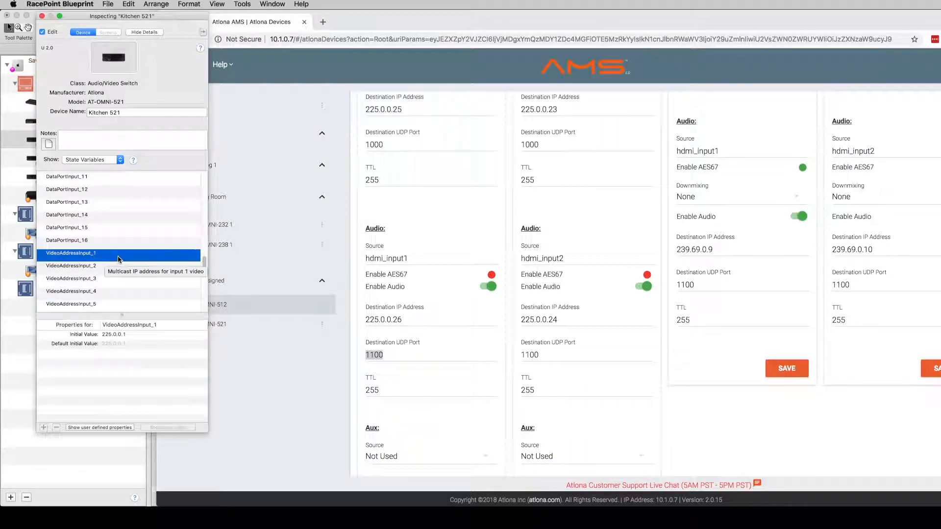
Step: Edit Kitchen 521's VideoAddressInput_1 initial value to match Session 1's video destination address
{"action": "scroll", "coordinate": [441, 353], "scroll_direction": "up", "scroll_amount": 3}
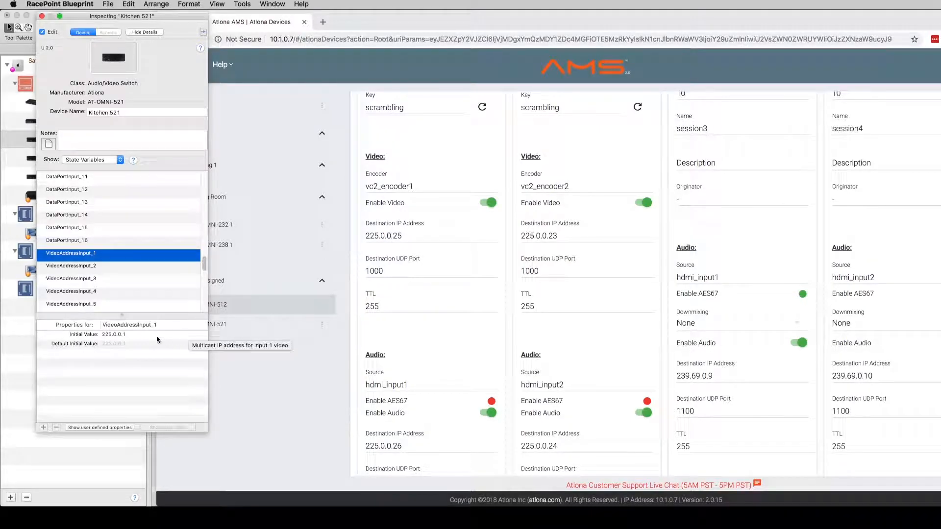
{"action": "left_click", "coordinate": [126, 335]}
{"action": "left_click", "coordinate": [126, 334]}
{"action": "key", "text": "BackSpace"}
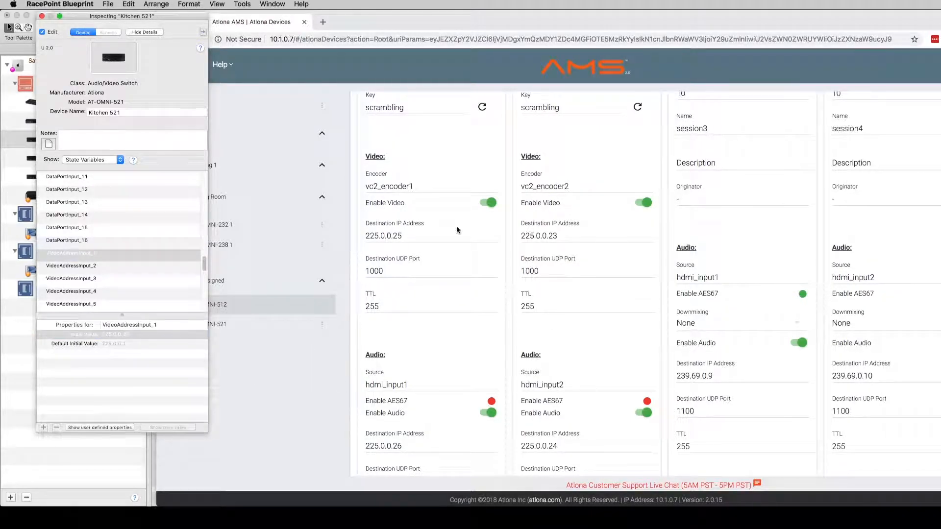
Step: Check Kitchen 521's VideoPortInput_1 initial value against the session's video UDP port
{"action": "scroll", "coordinate": [139, 277], "scroll_direction": "down", "scroll_amount": 5}
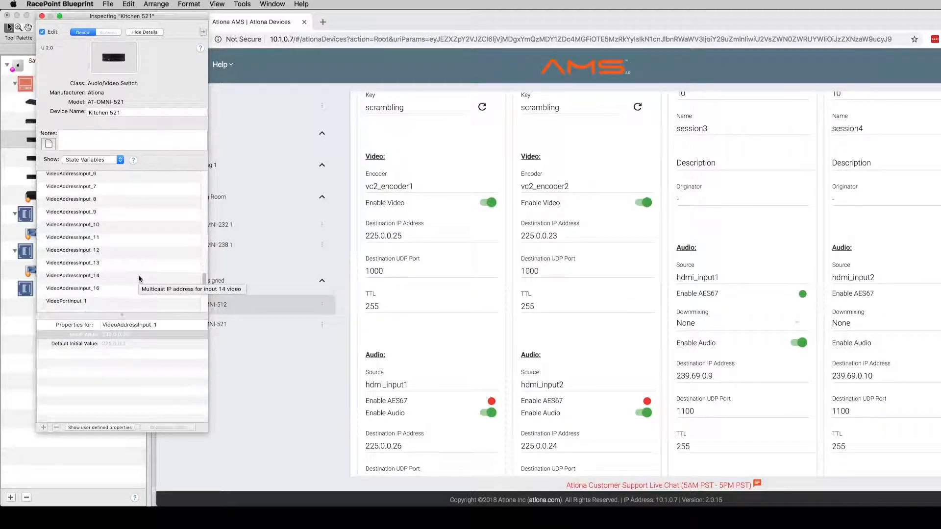
{"action": "left_click", "coordinate": [115, 301]}
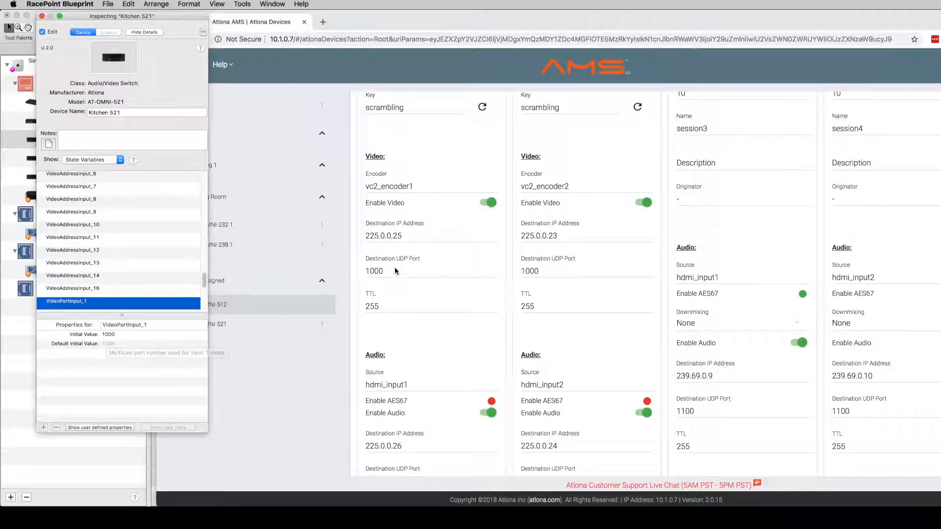
{"action": "scroll", "coordinate": [438, 202], "scroll_direction": "down", "scroll_amount": 3}
{"action": "scroll", "coordinate": [438, 223], "scroll_direction": "up", "scroll_amount": 7}
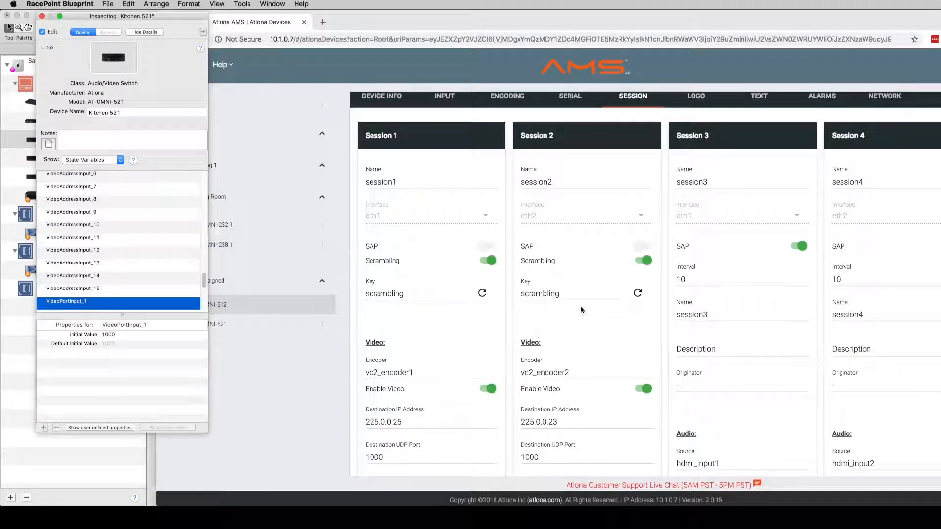
Step: Open Familyroom 521's inspector and edit its VideoAddressInput_1 initial value
{"action": "left_click_drag", "start_coordinate": [402, 30], "coordinate": [517, 31]}
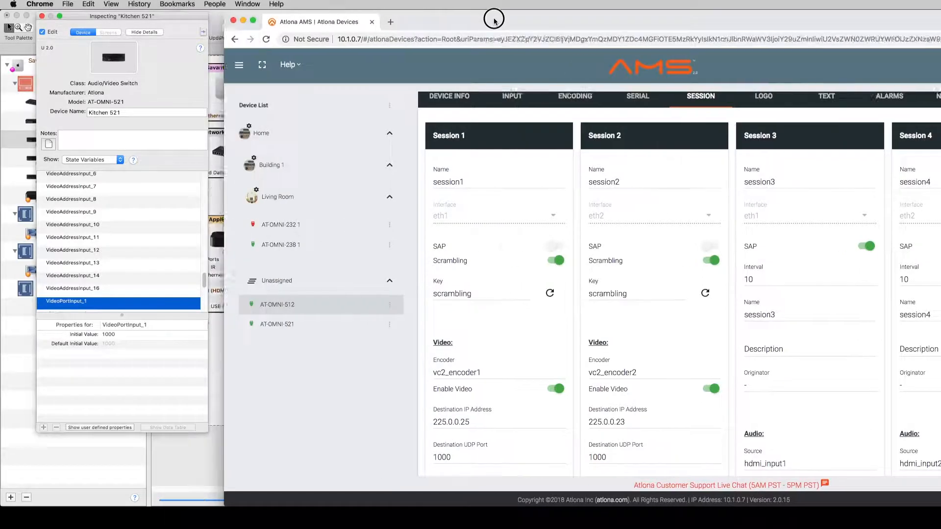
{"action": "left_click", "coordinate": [292, 21]}
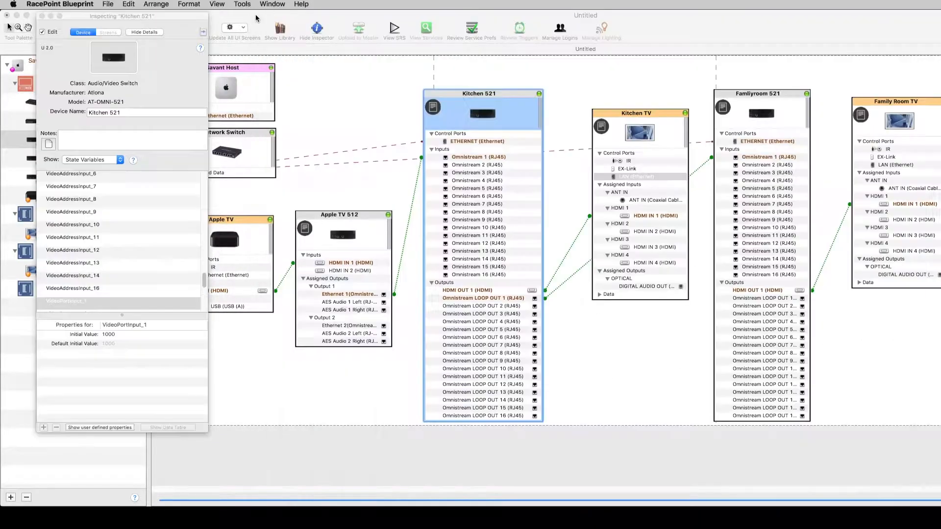
{"action": "left_click", "coordinate": [762, 115]}
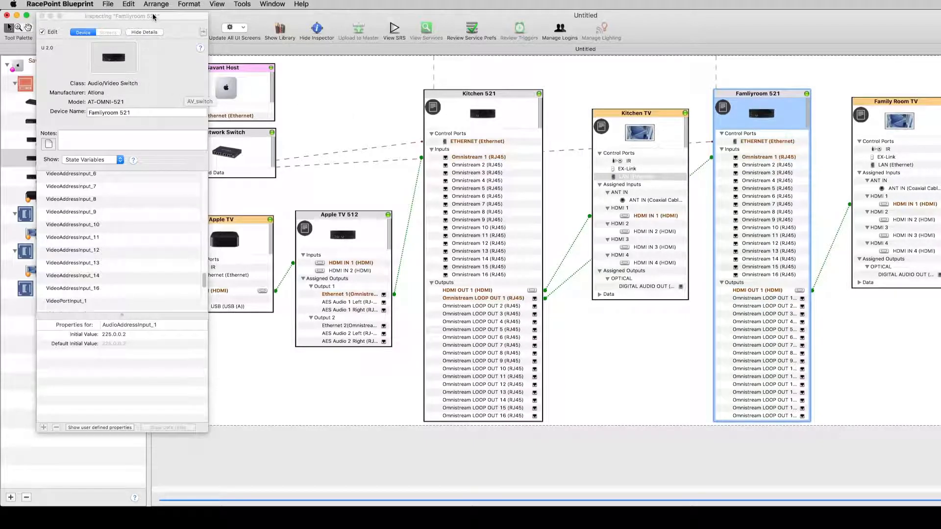
{"action": "left_click_drag", "start_coordinate": [152, 15], "coordinate": [317, 46]}
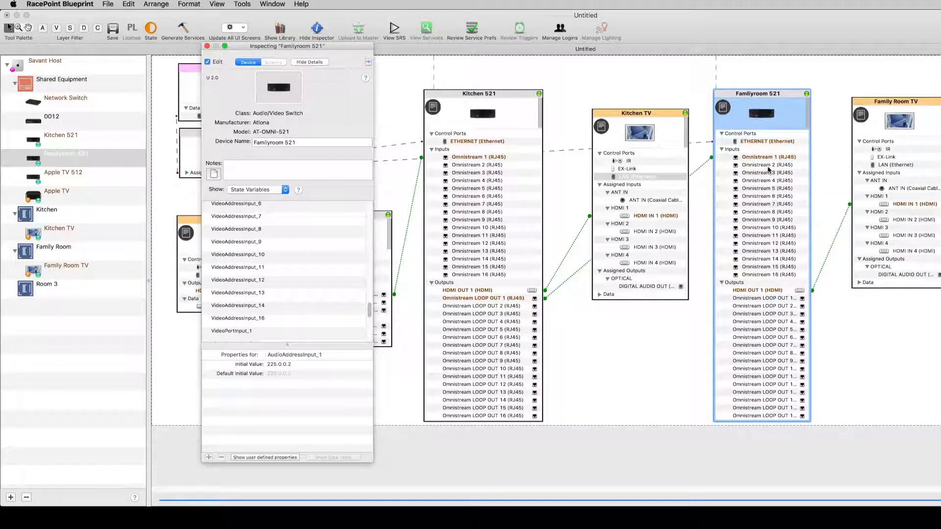
{"action": "left_click", "coordinate": [294, 336]}
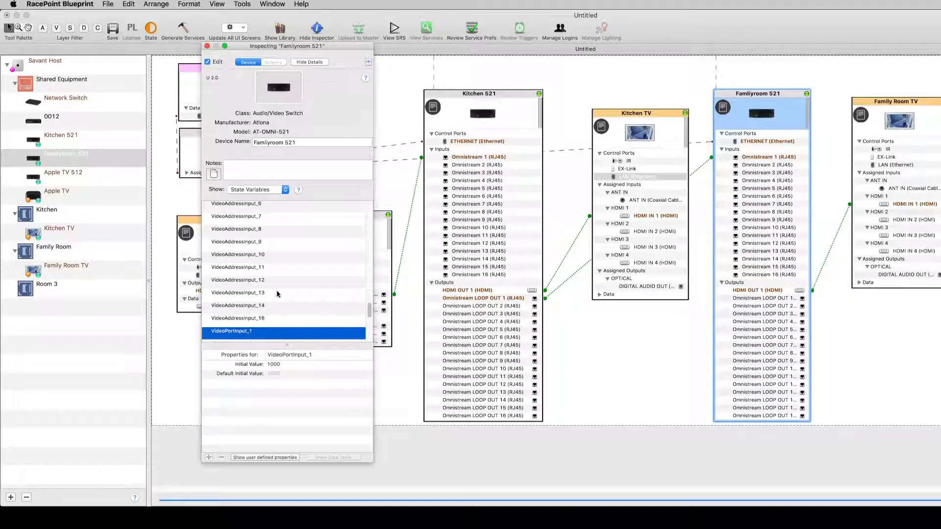
{"action": "scroll", "coordinate": [278, 274], "scroll_direction": "up", "scroll_amount": 4}
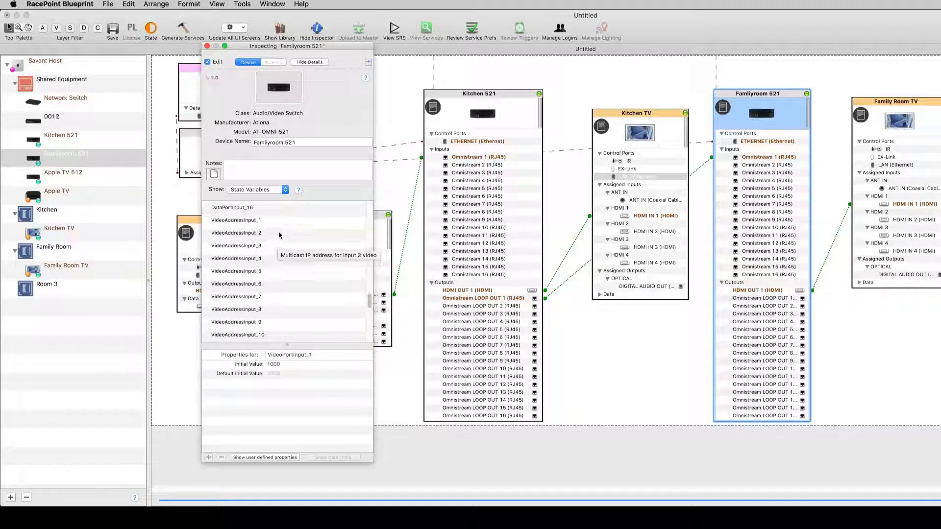
{"action": "left_click", "coordinate": [280, 222]}
{"action": "left_click", "coordinate": [308, 365]}
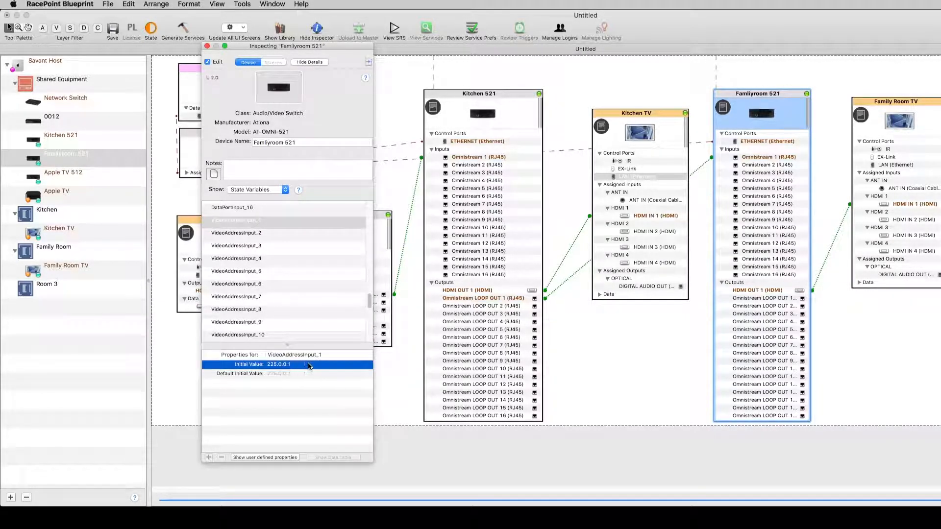
{"action": "left_click", "coordinate": [292, 366]}
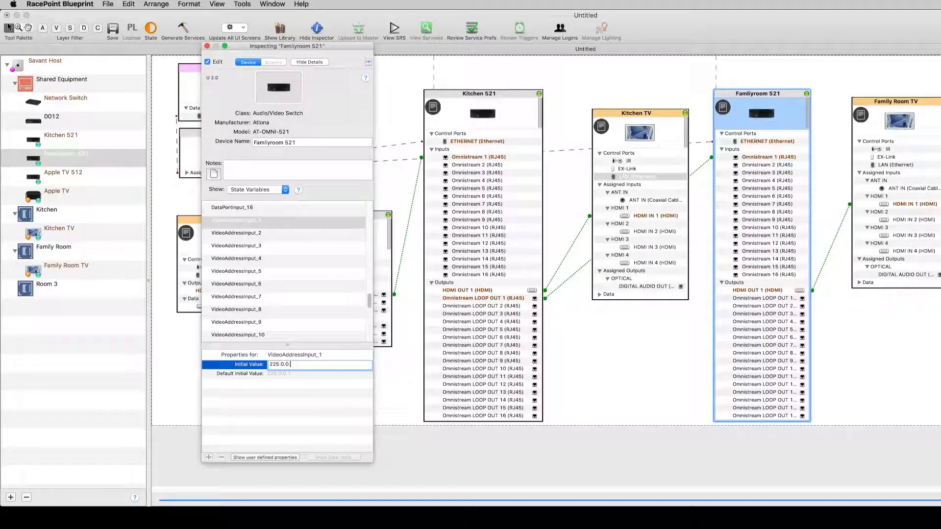
{"action": "key", "text": "Return"}
Step: Edit Familyroom 521's AudioAddressInput_1 initial value and review its audio address state variables
{"action": "scroll", "coordinate": [274, 261], "scroll_direction": "up", "scroll_amount": 5}
{"action": "scroll", "coordinate": [274, 261], "scroll_direction": "up", "scroll_amount": 10}
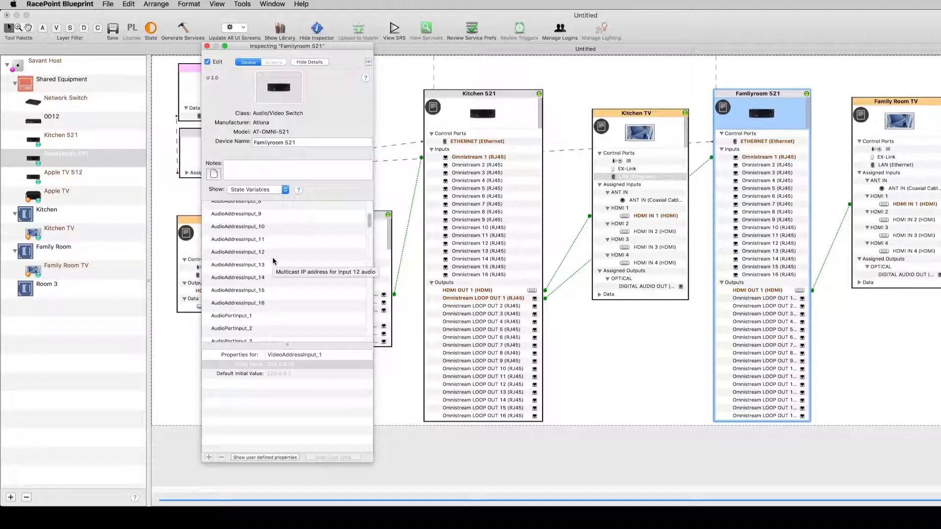
{"action": "left_click", "coordinate": [253, 206]}
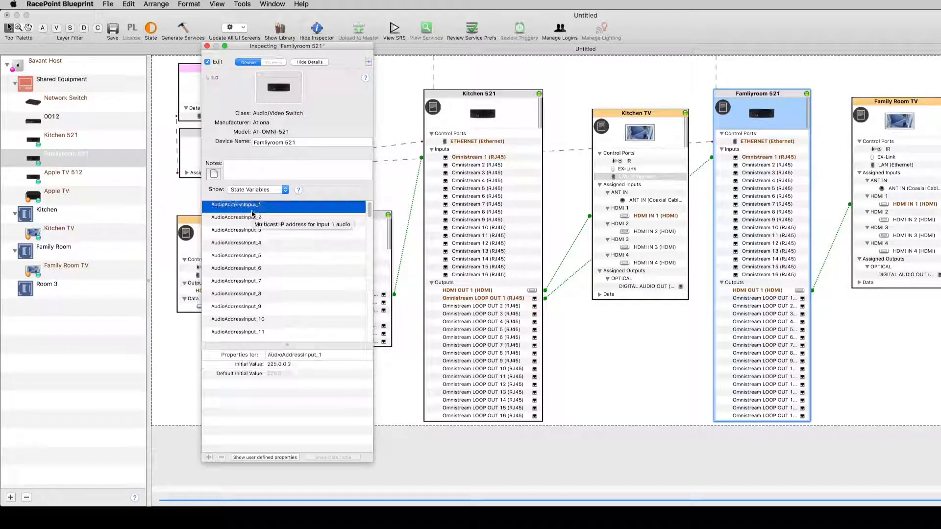
{"action": "double_click", "coordinate": [293, 365]}
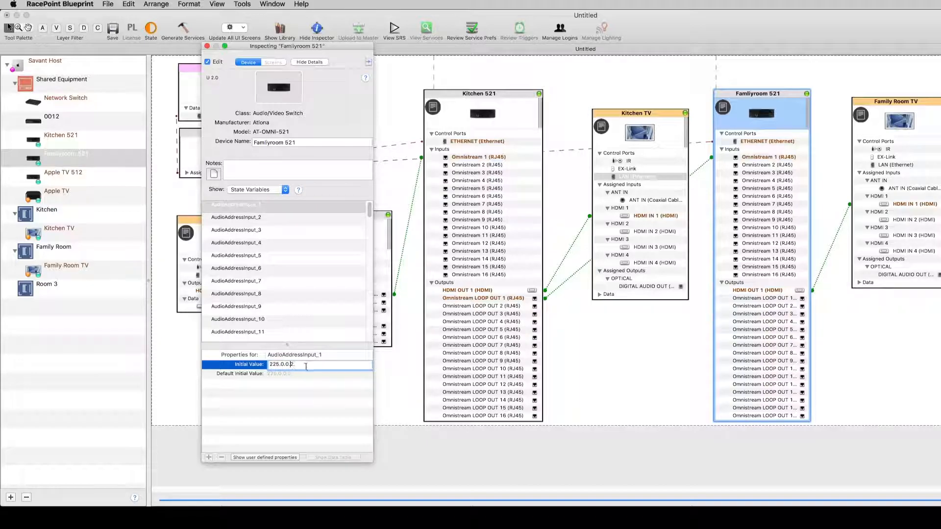
{"action": "key", "text": "BackSpace"}
{"action": "key", "text": "Return"}
{"action": "left_click", "coordinate": [323, 296]}
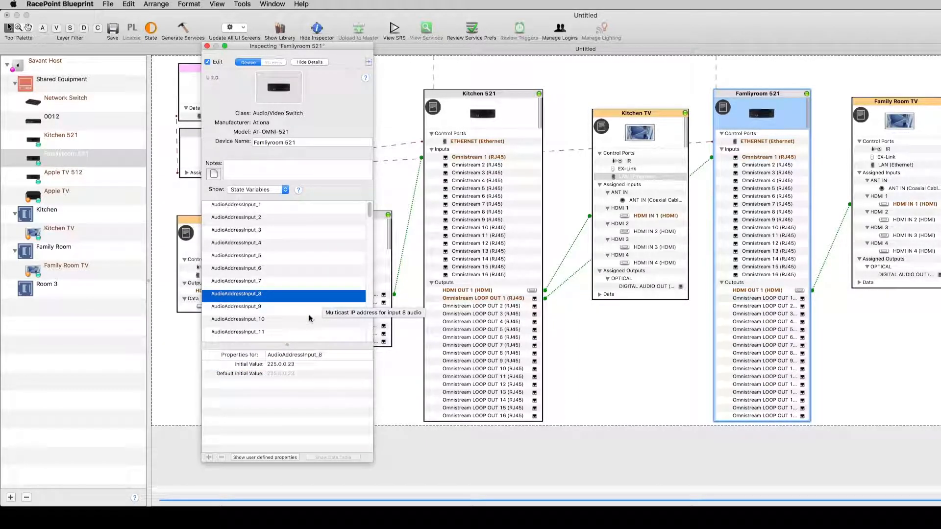
{"action": "left_click", "coordinate": [300, 206]}
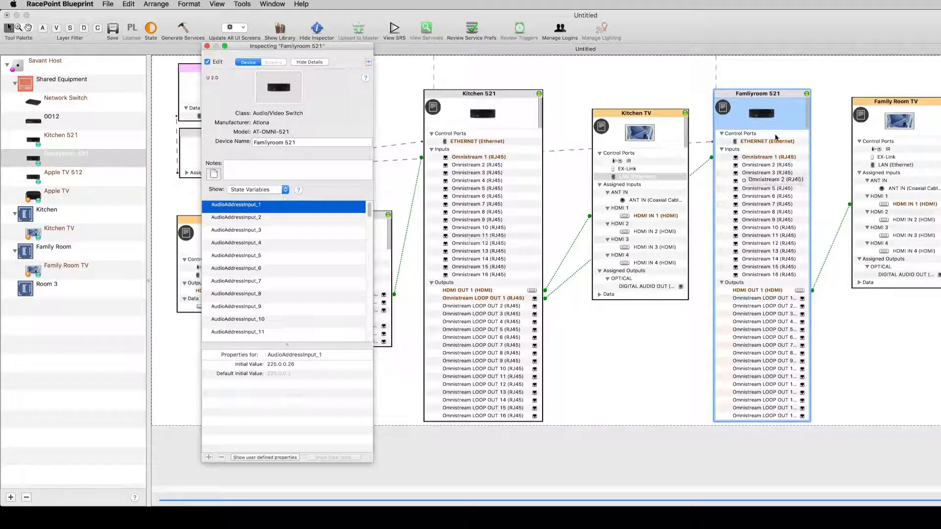